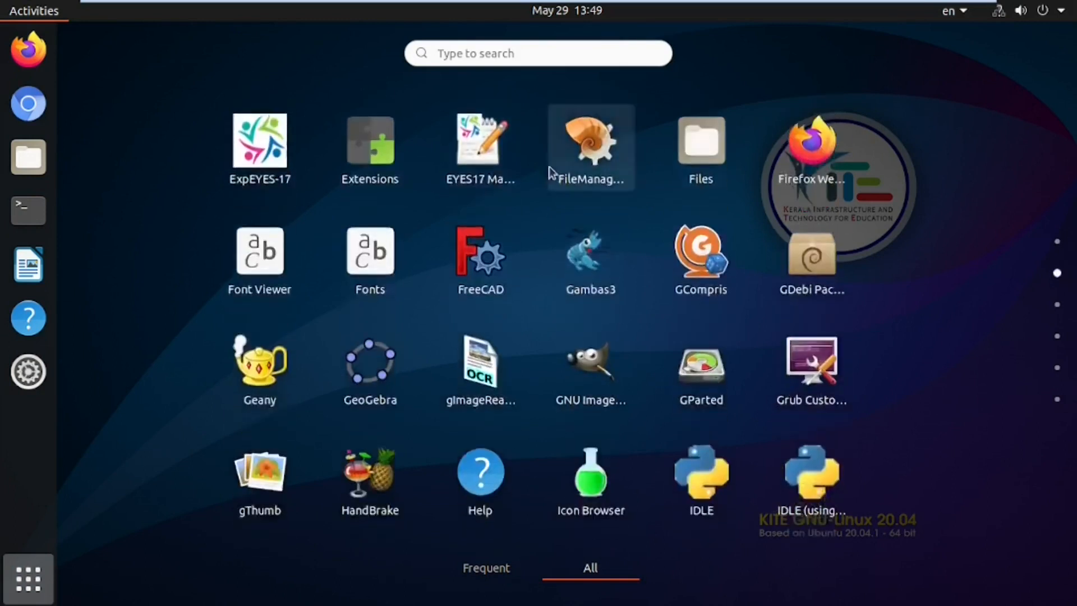
Step: Scroll through the KITE GNU/Linux app grid pages, then move the VMware download folder on the desktop
{"action": "scroll", "coordinate": [543, 257], "scroll_direction": "up", "scroll_amount": 1}
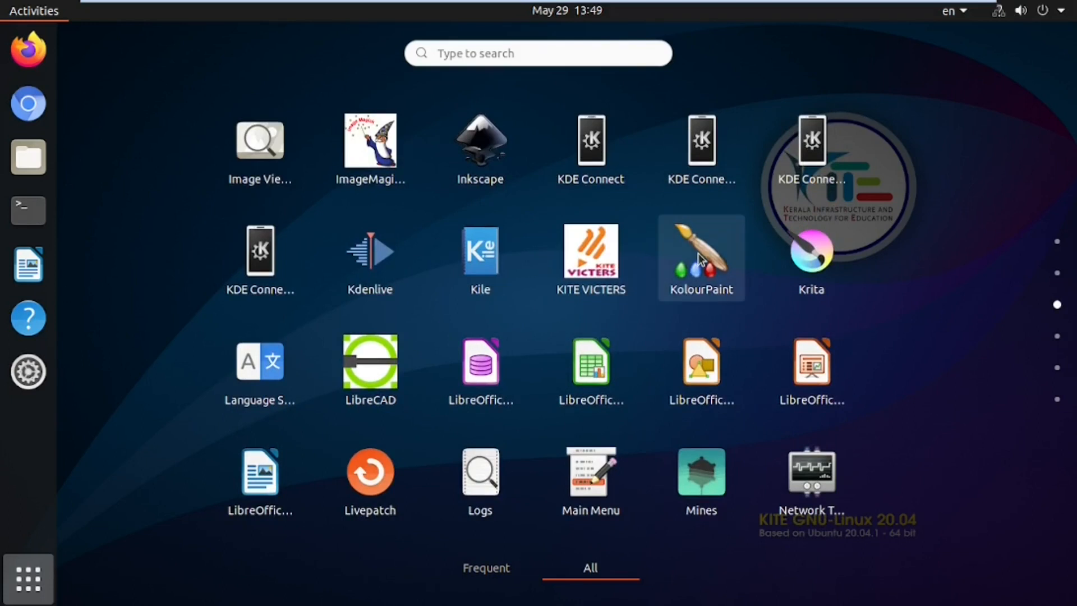
{"action": "scroll", "coordinate": [697, 254], "scroll_direction": "down", "scroll_amount": 1}
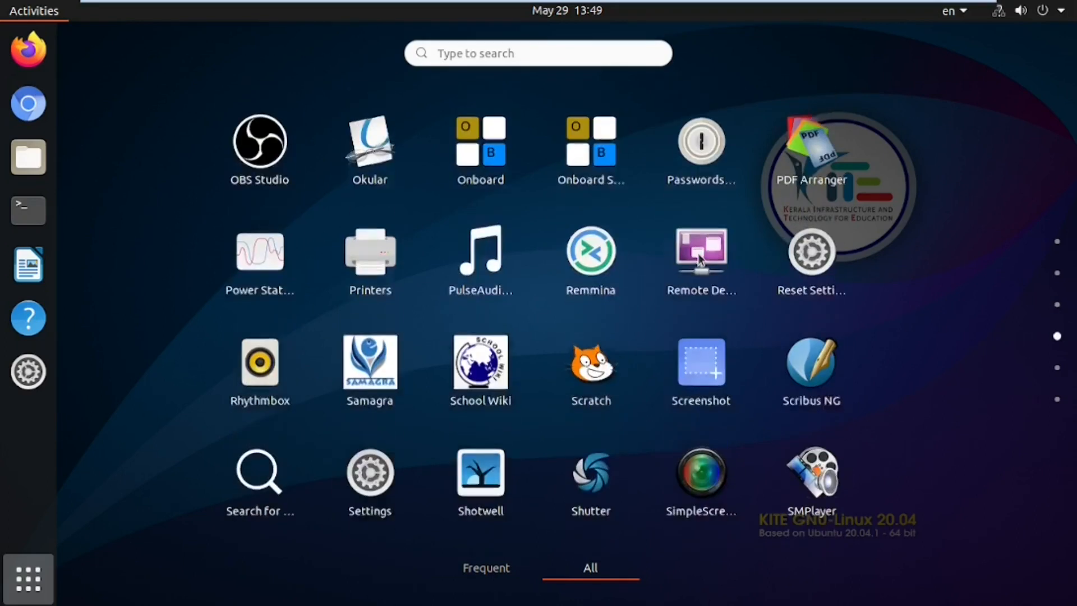
{"action": "scroll", "coordinate": [699, 259], "scroll_direction": "down", "scroll_amount": 2}
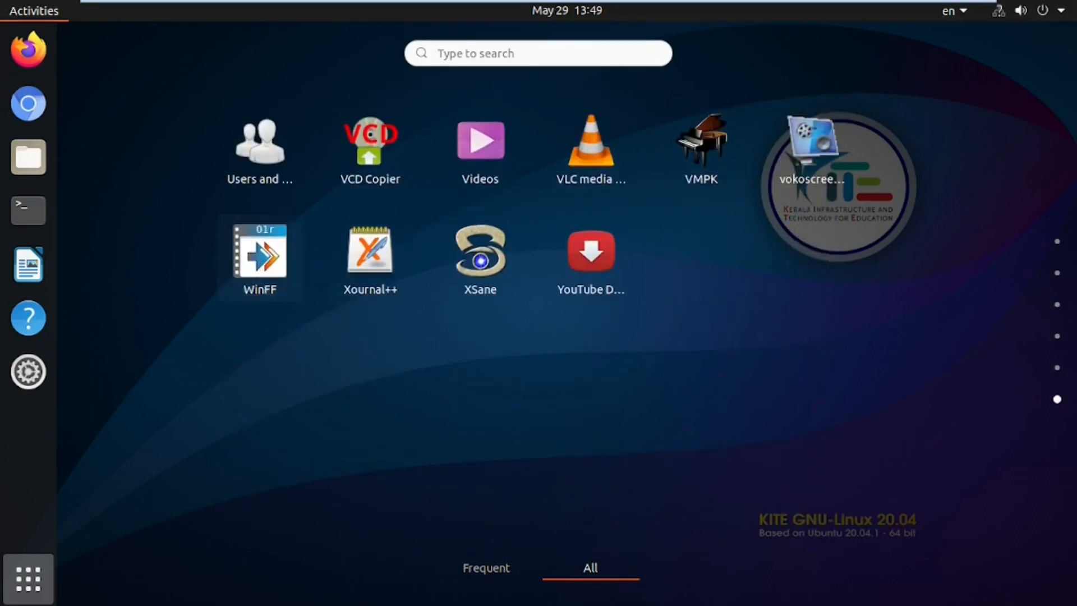
{"action": "scroll", "coordinate": [358, 346], "scroll_direction": "up", "scroll_amount": 1}
{"action": "scroll", "coordinate": [358, 345], "scroll_direction": "up", "scroll_amount": 3}
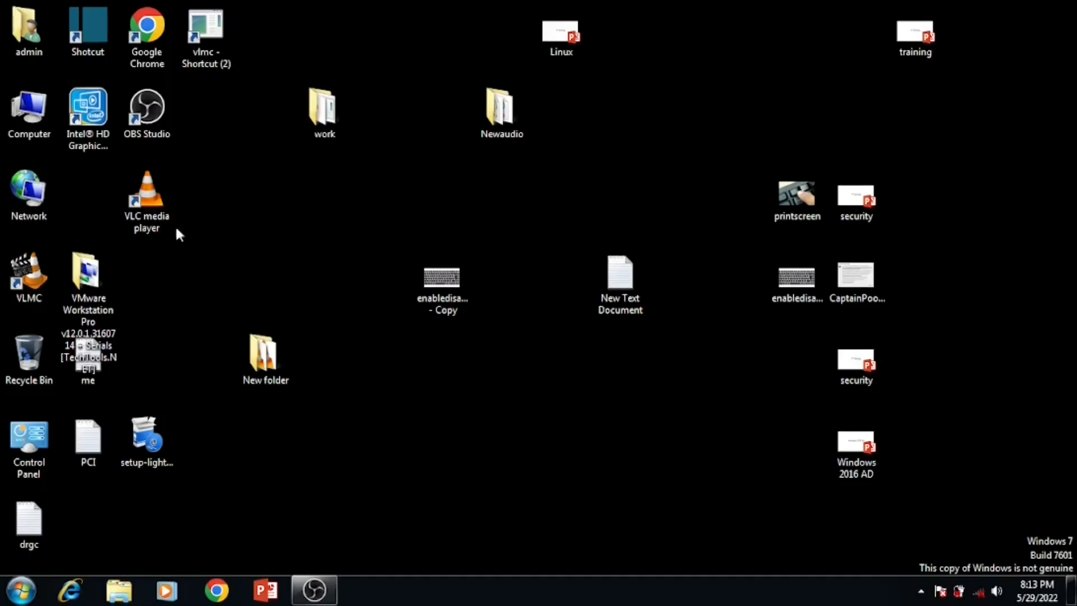
{"action": "left_click", "coordinate": [101, 272]}
{"action": "left_click_drag", "start_coordinate": [99, 267], "coordinate": [241, 198]}
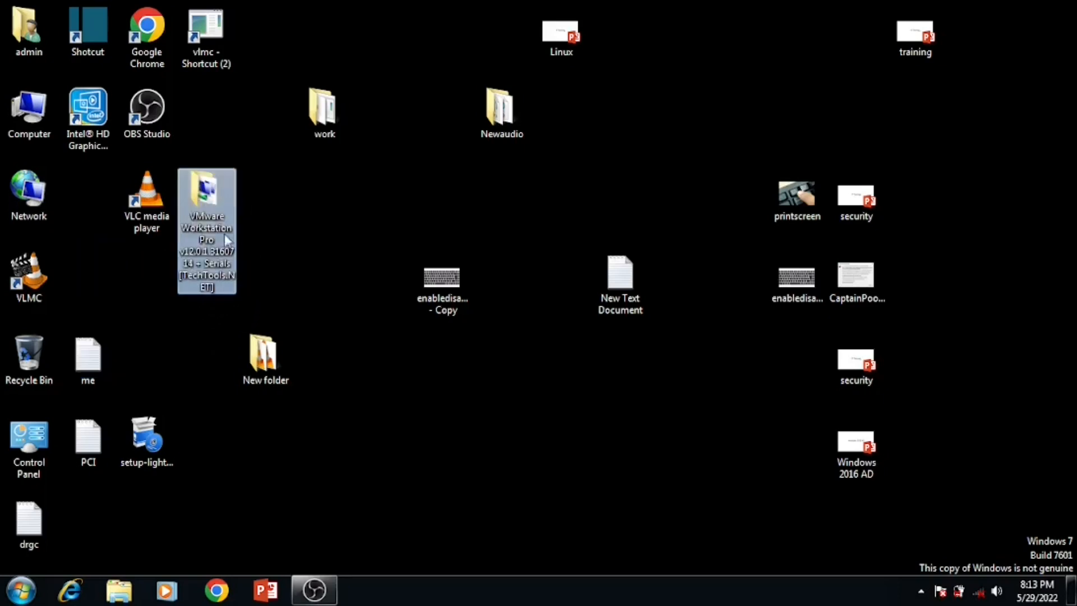
Step: Open the VMware folder and its inner folder, and run VMware-workstation-full-12.0.1-3160714
{"action": "double_click", "coordinate": [212, 193]}
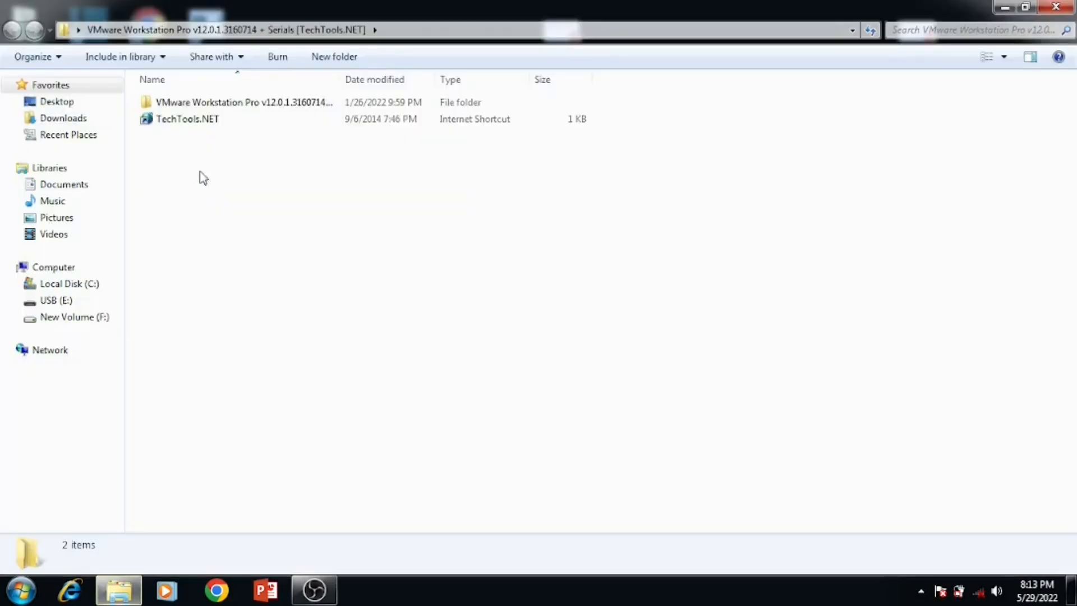
{"action": "left_click", "coordinate": [211, 107]}
{"action": "double_click", "coordinate": [211, 106]}
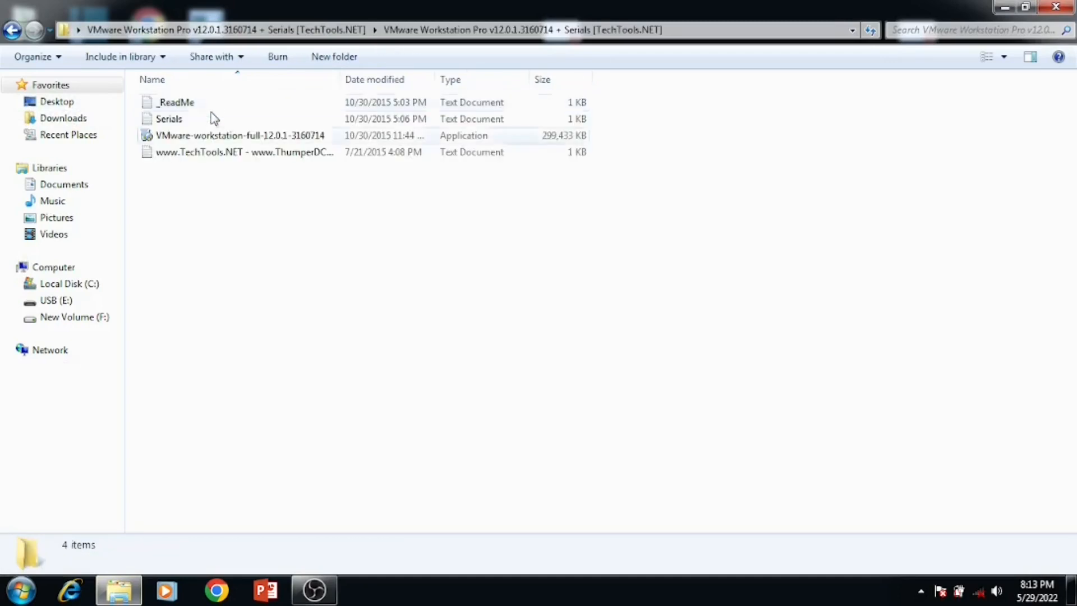
{"action": "double_click", "coordinate": [188, 140]}
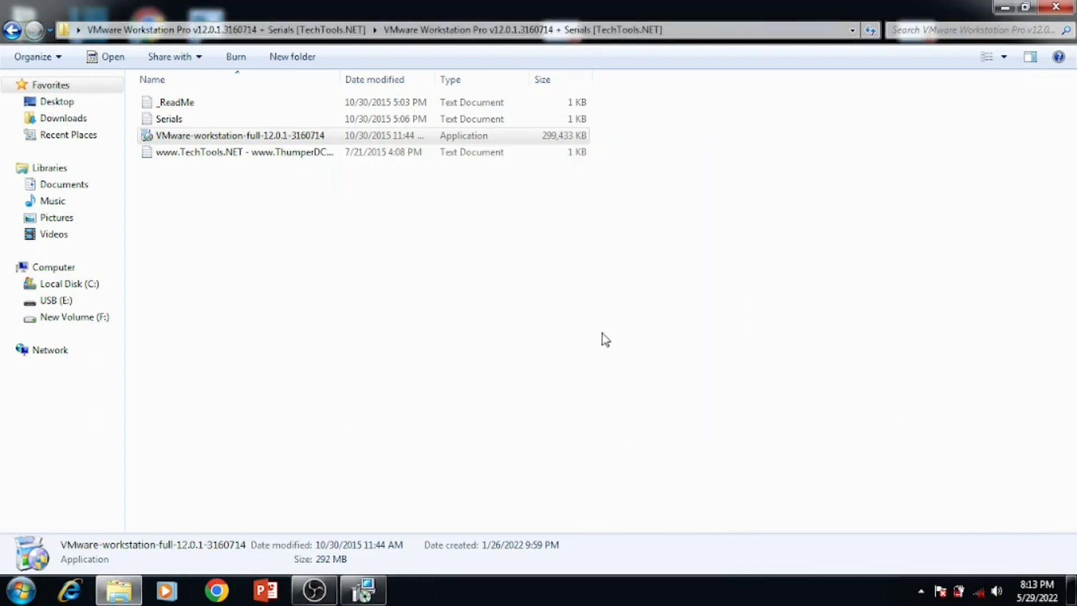
{"action": "left_click", "coordinate": [374, 594]}
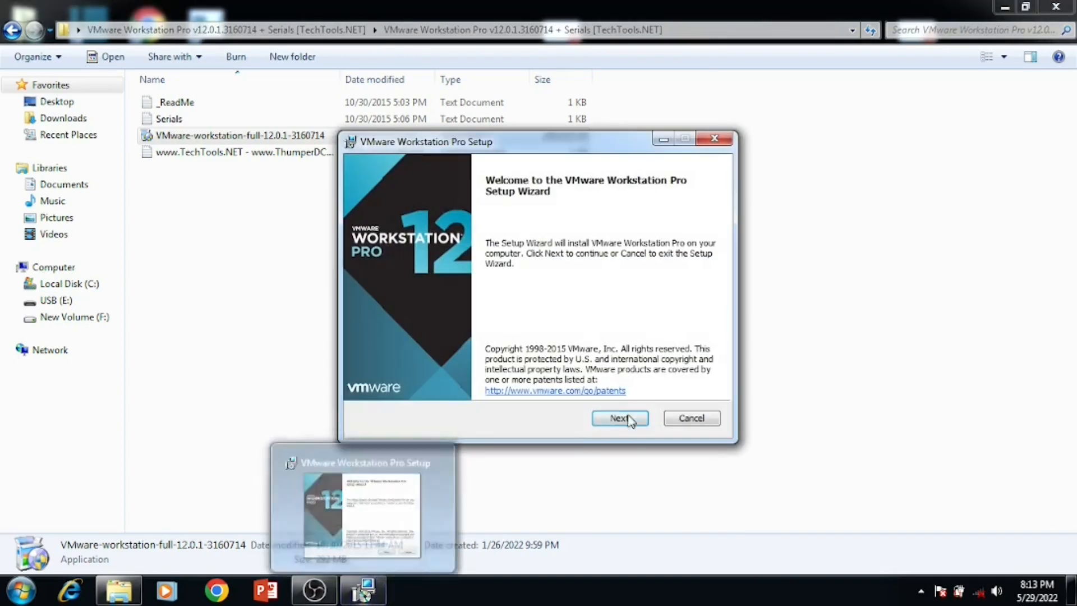
Step: Accept the licence agreement and keep the default install location
{"action": "left_click", "coordinate": [629, 420]}
{"action": "left_click", "coordinate": [400, 384]}
{"action": "left_click", "coordinate": [616, 420]}
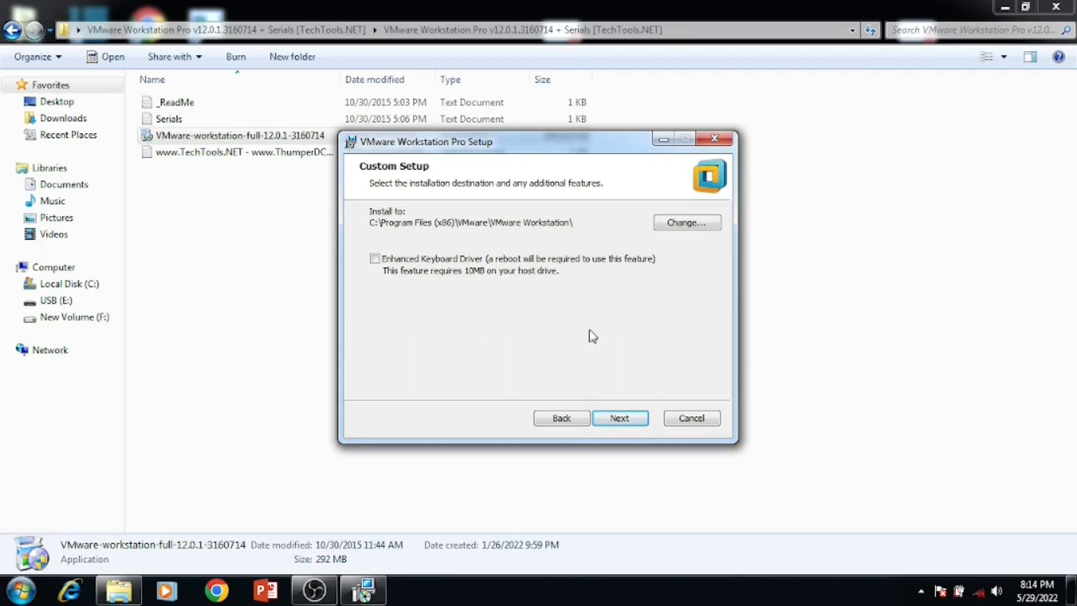
{"action": "left_click", "coordinate": [637, 424]}
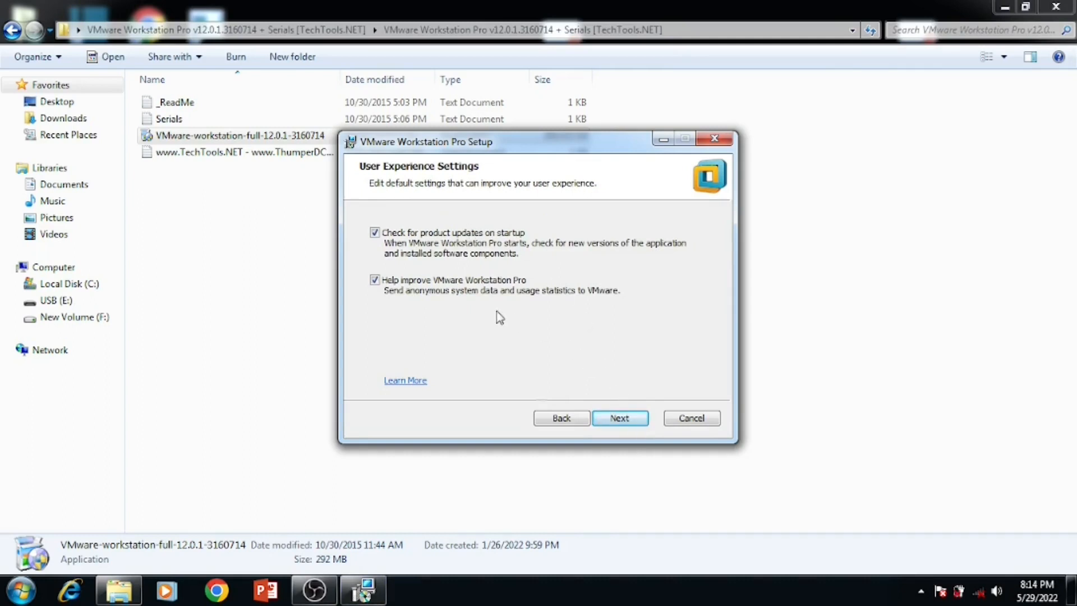
Step: Disable update checks and usage statistics, keep both shortcuts, and start the installation
{"action": "left_click", "coordinate": [393, 236]}
{"action": "left_click", "coordinate": [375, 282]}
{"action": "left_click", "coordinate": [599, 421]}
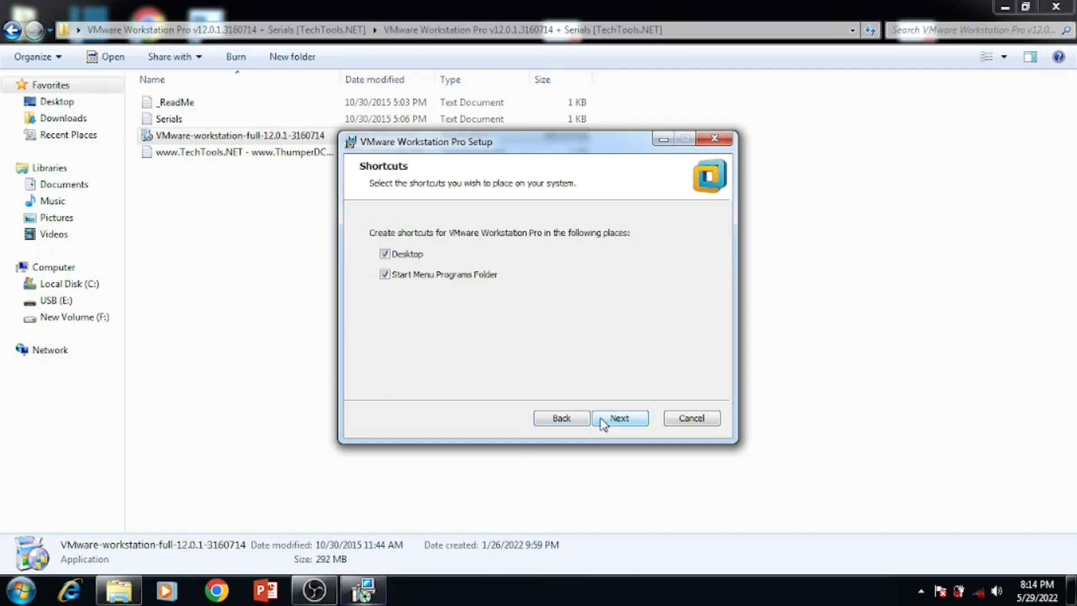
{"action": "left_click", "coordinate": [601, 422]}
{"action": "left_click", "coordinate": [601, 422]}
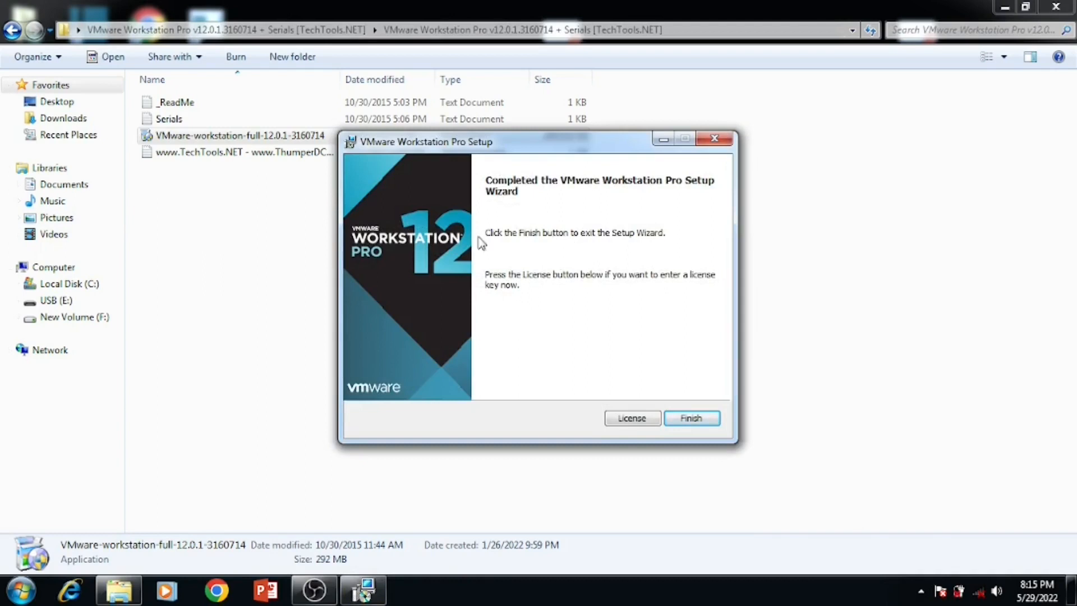
Step: Copy a licence key from Serials.txt and paste it into the licence key field
{"action": "left_click", "coordinate": [633, 421]}
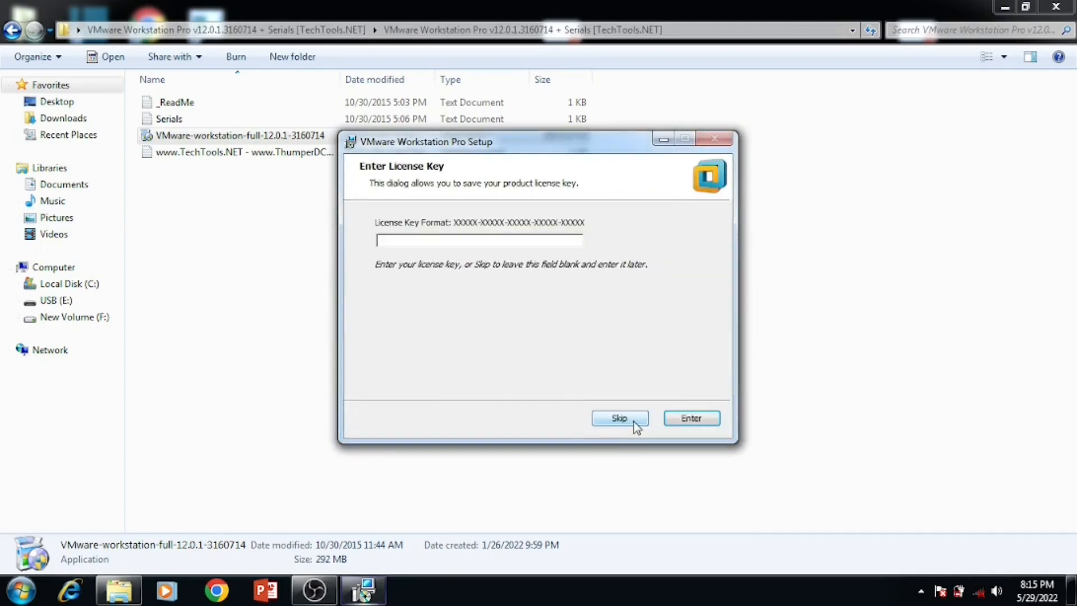
{"action": "double_click", "coordinate": [170, 118]}
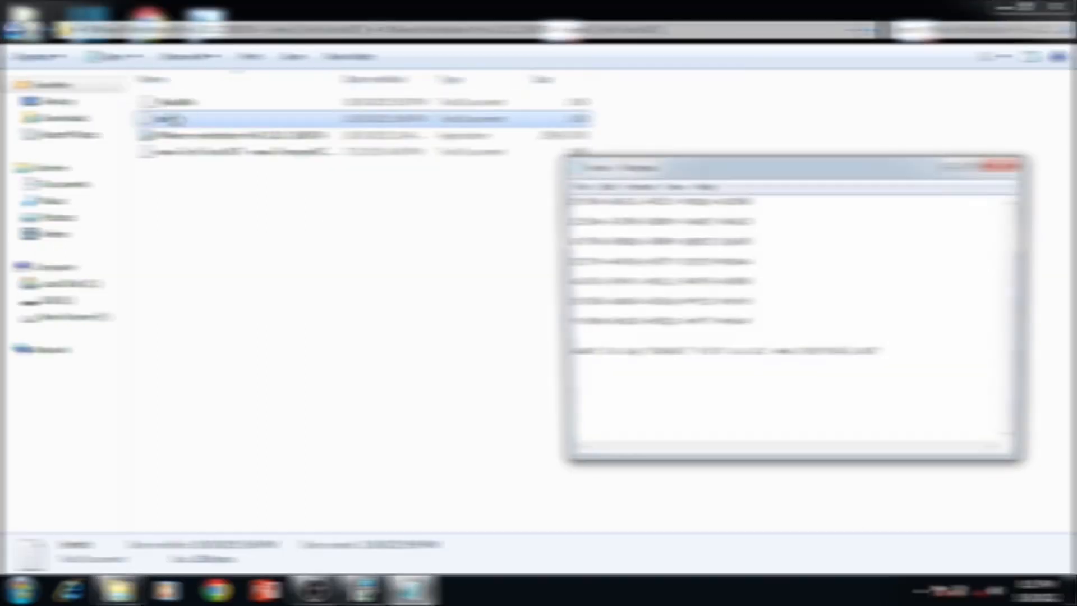
{"action": "left_click_drag", "start_coordinate": [753, 324], "coordinate": [561, 321]}
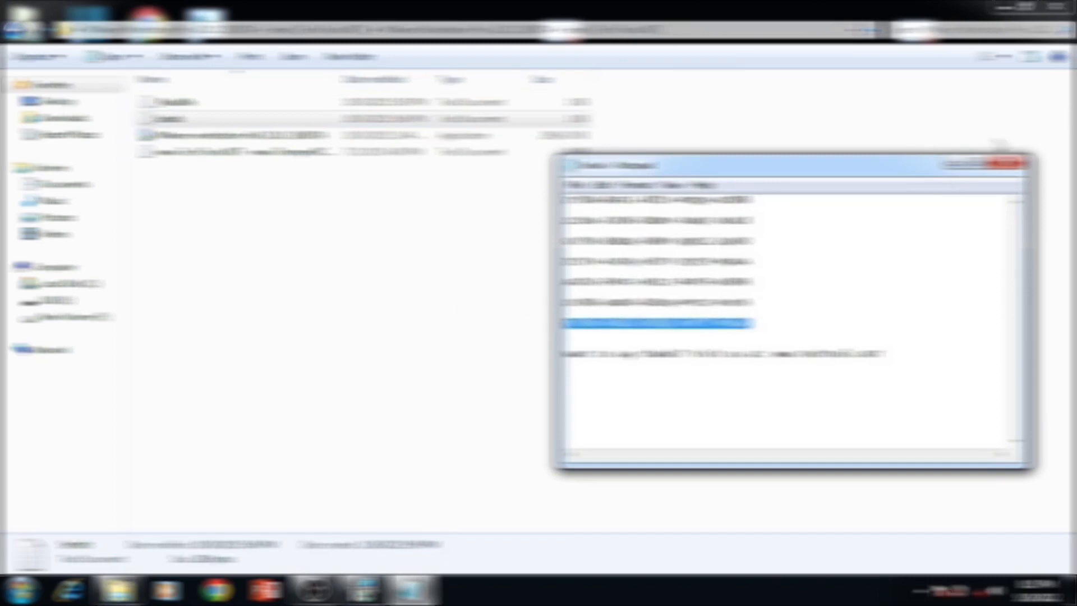
{"action": "left_click", "coordinate": [960, 163]}
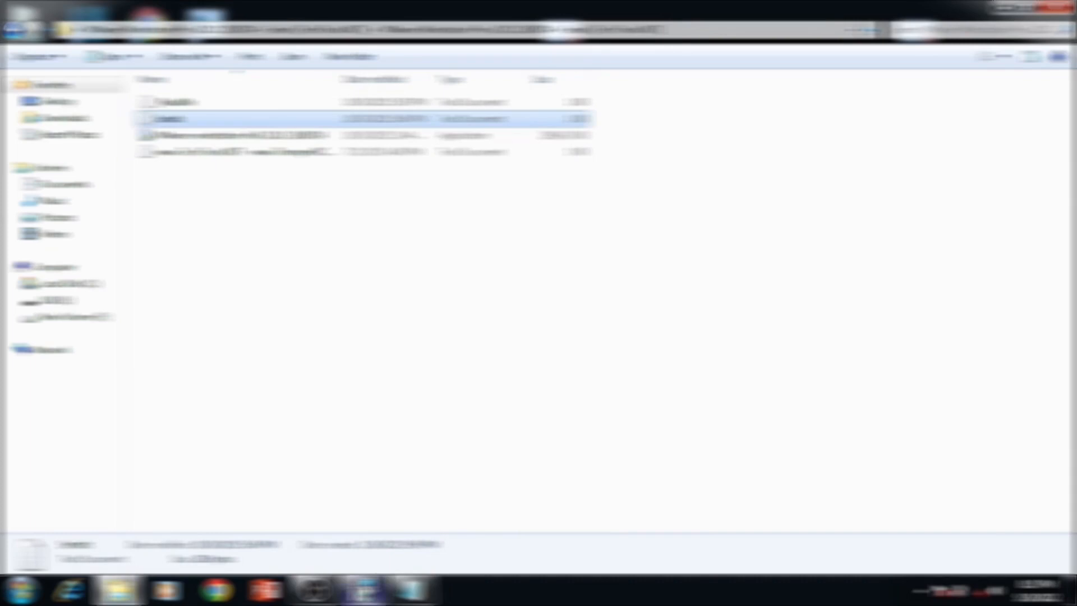
{"action": "left_click", "coordinate": [366, 590]}
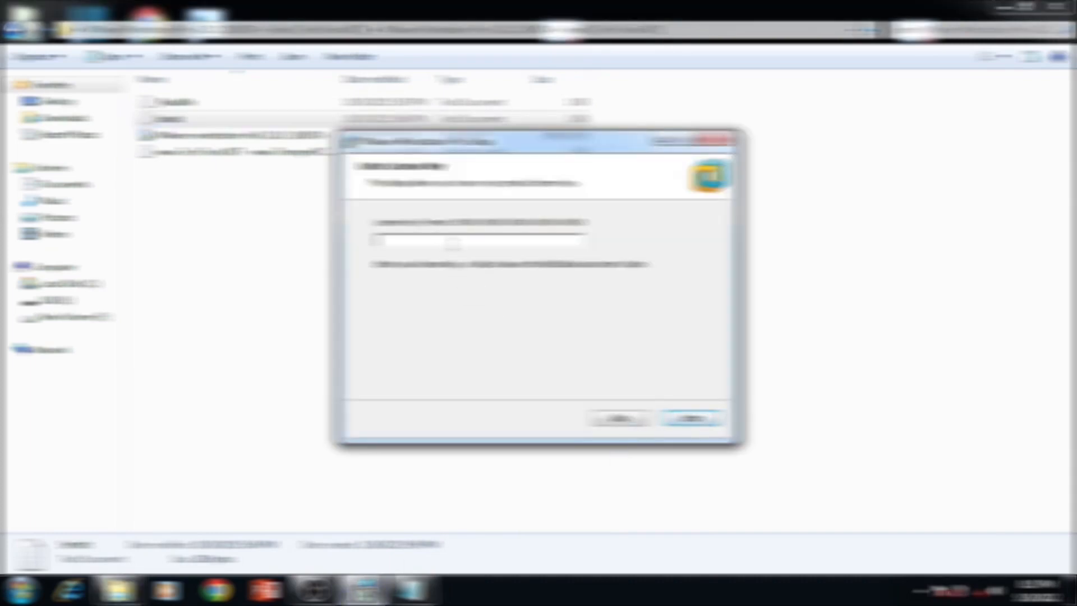
{"action": "key", "text": "ctrl+v"}
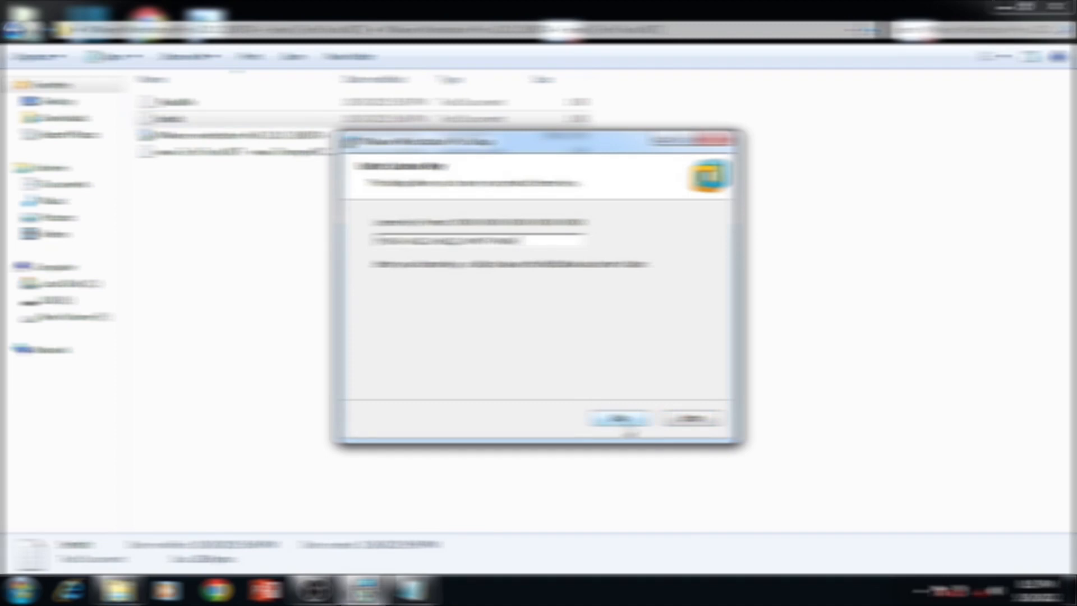
Step: Submit the licence key, finish the setup wizard and close the Explorer window
{"action": "left_click", "coordinate": [690, 422]}
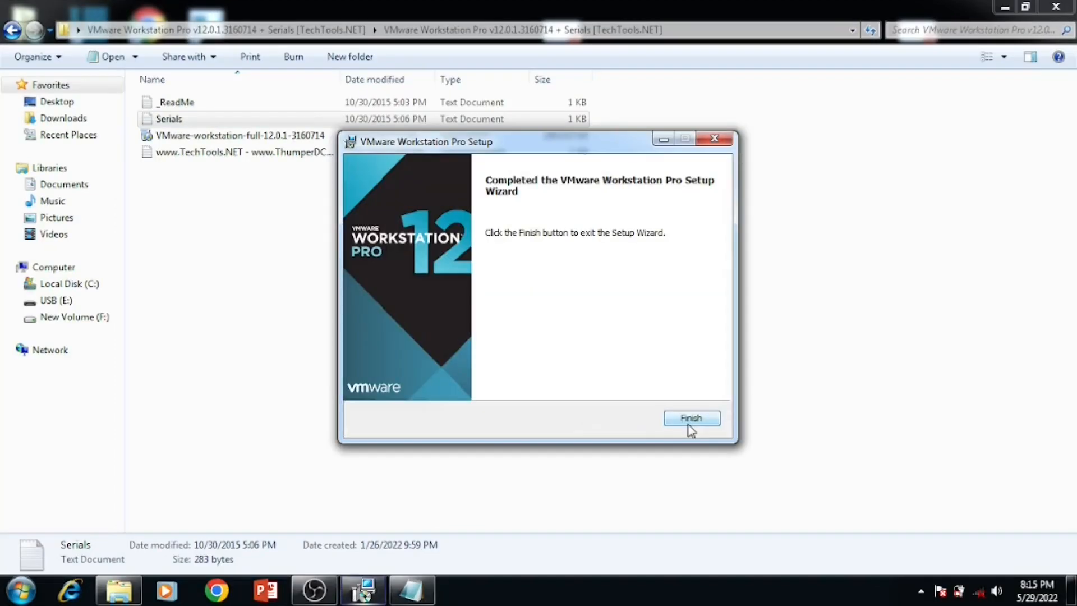
{"action": "left_click", "coordinate": [689, 424]}
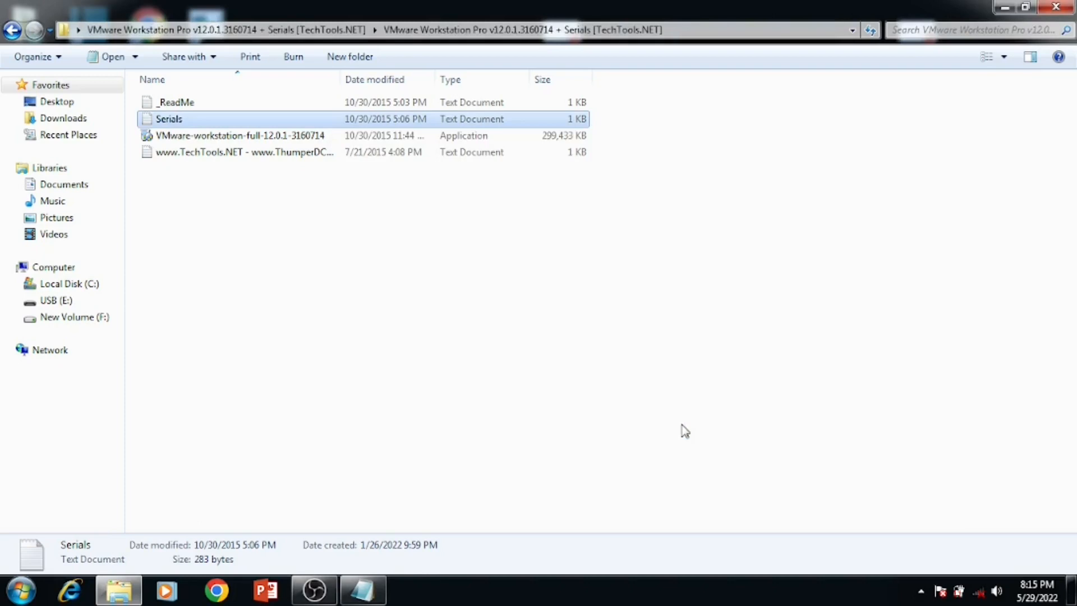
{"action": "left_click", "coordinate": [1056, 7]}
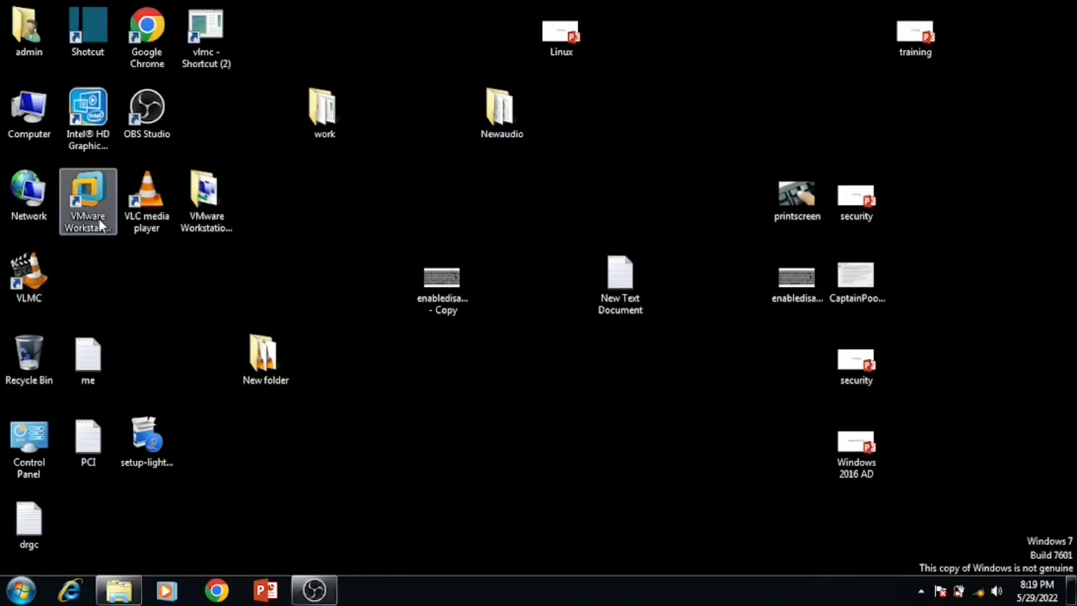
Step: Launch VMware Workstation and begin a new virtual machine with the Typical configuration
{"action": "left_click", "coordinate": [99, 219]}
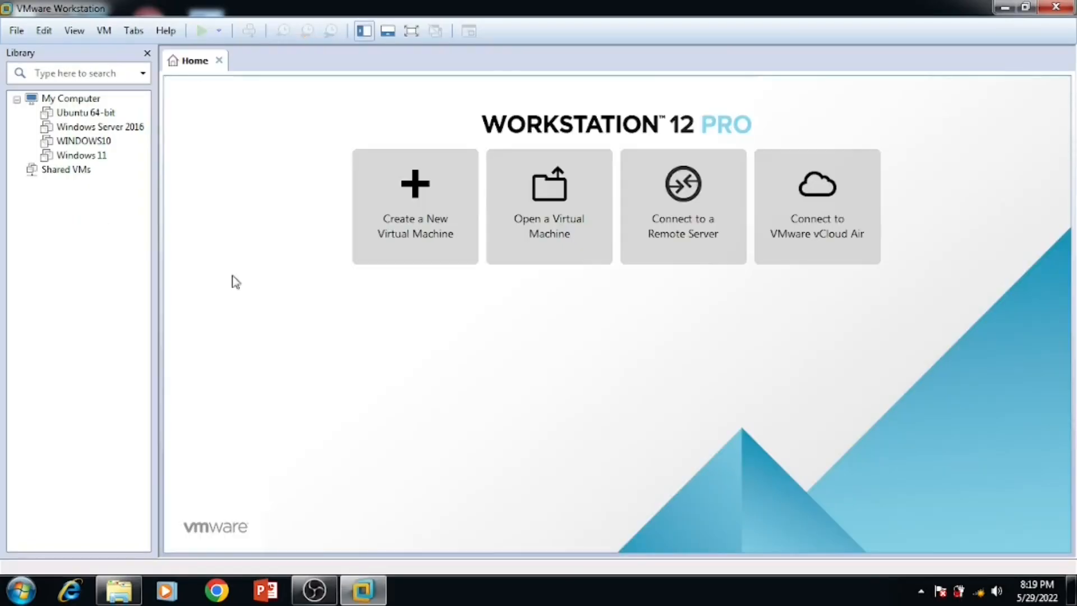
{"action": "left_click", "coordinate": [389, 237]}
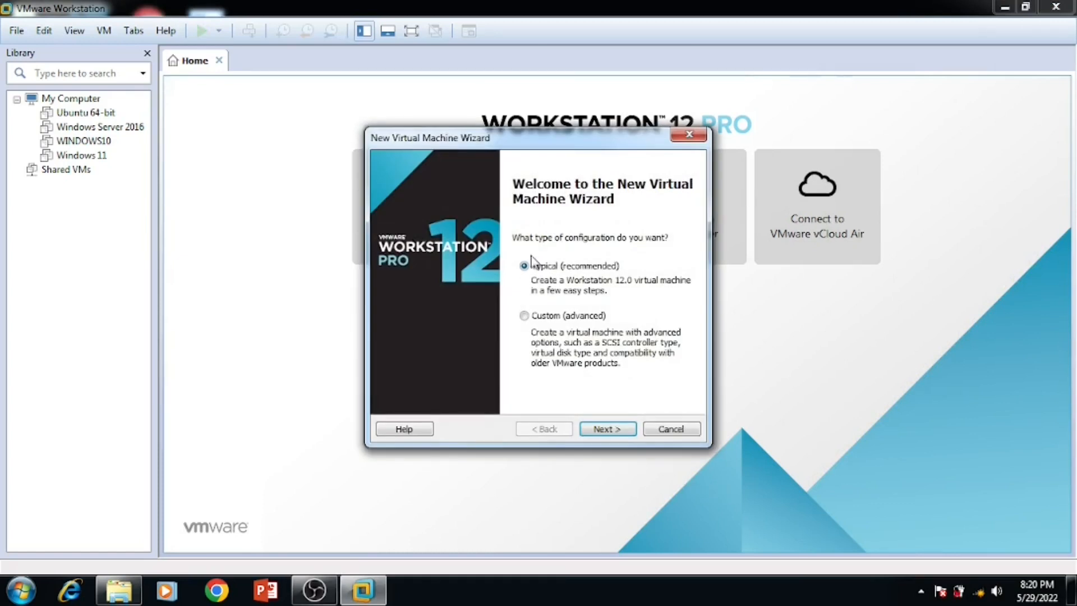
{"action": "left_click", "coordinate": [600, 429]}
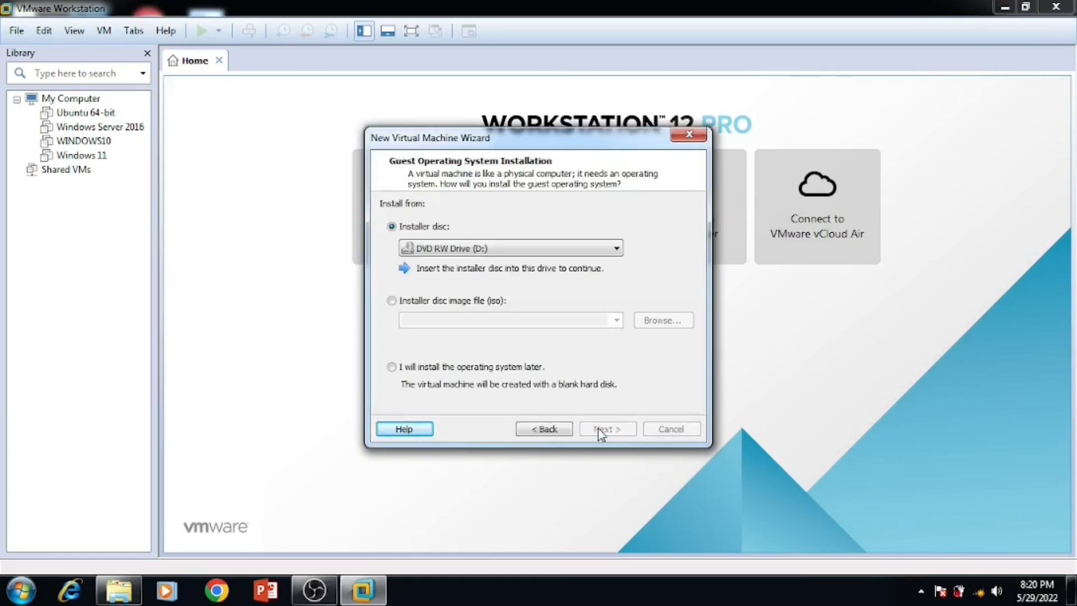
Step: Select the KITE_GNU-Linux_20_04_1-3 ISO image as the guest installation source
{"action": "left_click", "coordinate": [396, 300]}
{"action": "left_click", "coordinate": [673, 326]}
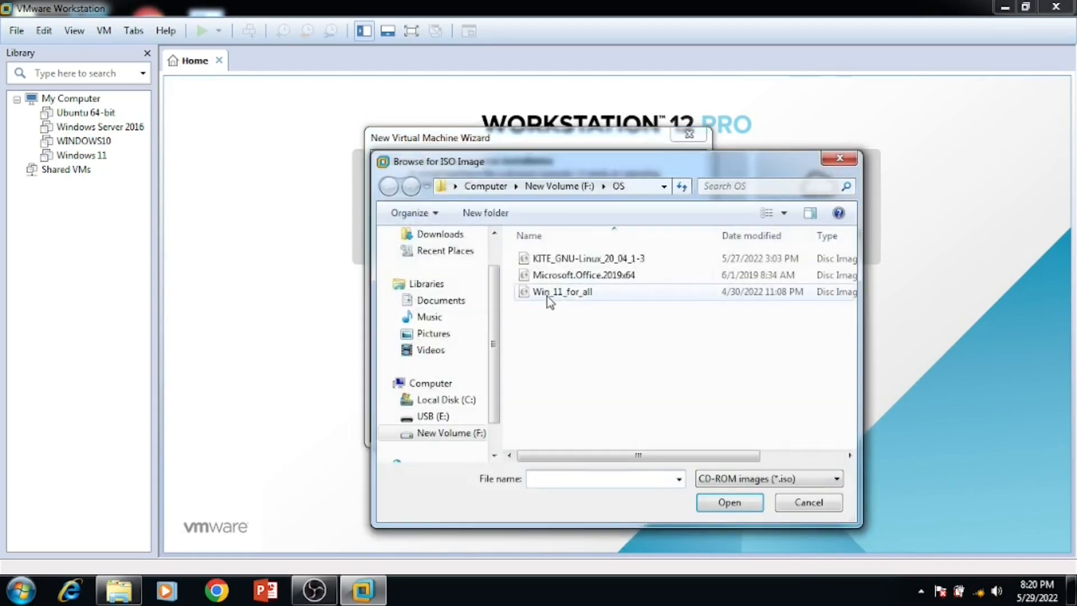
{"action": "left_click", "coordinate": [558, 263]}
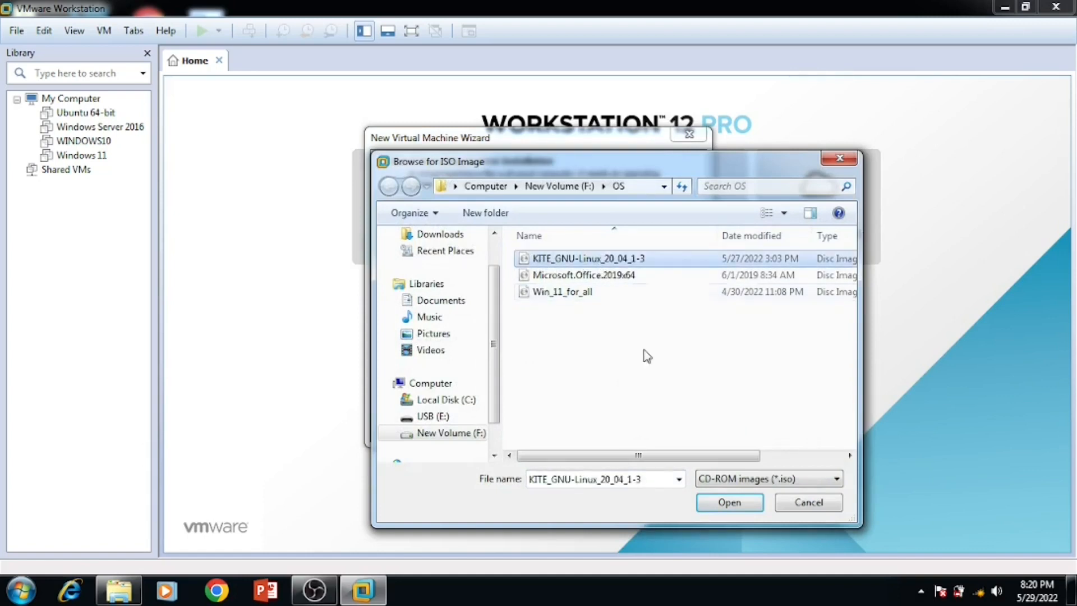
{"action": "left_click", "coordinate": [728, 503]}
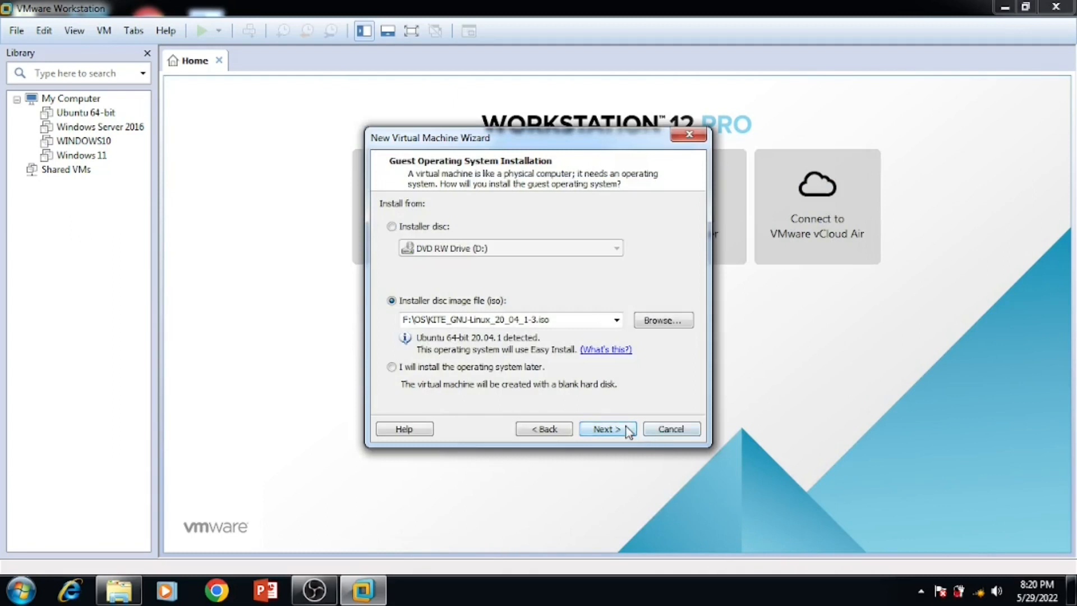
{"action": "left_click", "coordinate": [626, 430]}
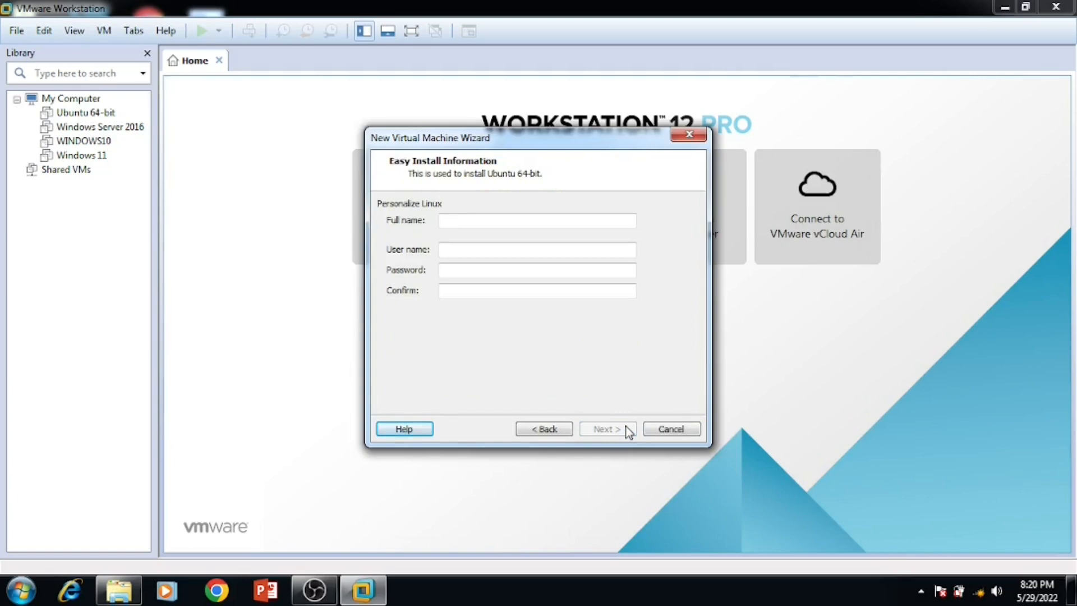
Step: Enter the Easy Install user name, account password and matching confirmation, then continue
{"action": "type", "text": "it"}
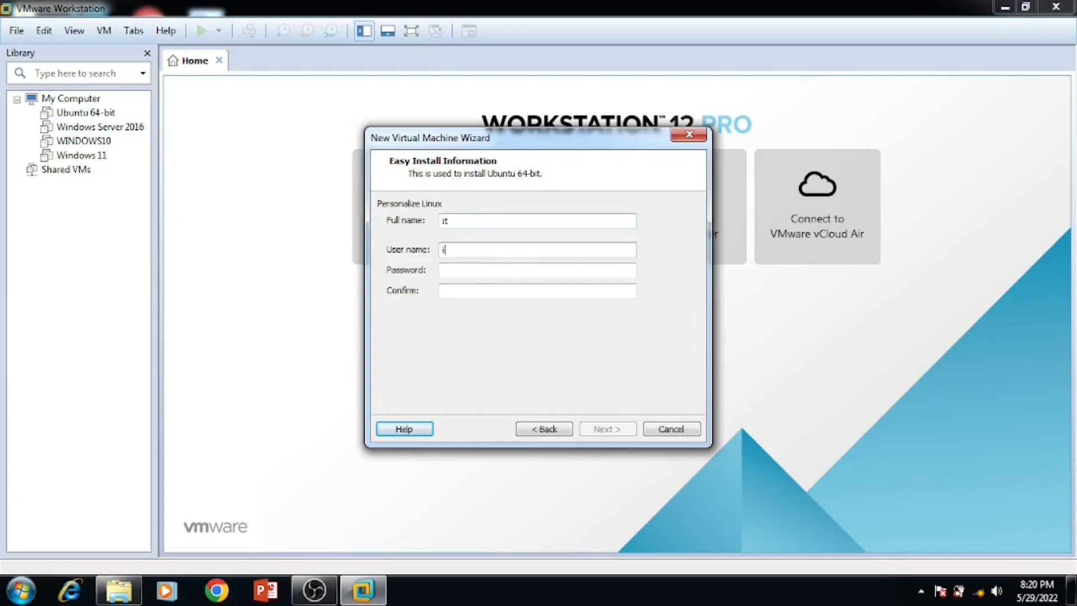
{"action": "key", "text": "Tab"}
{"action": "left_click", "coordinate": [537, 290]}
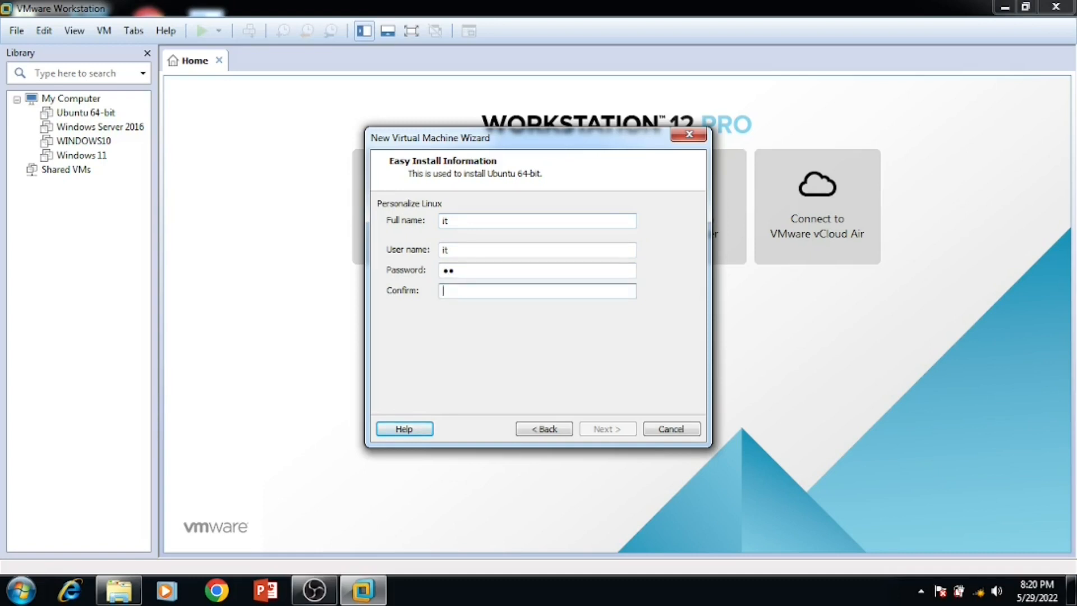
{"action": "type", "text": "it"}
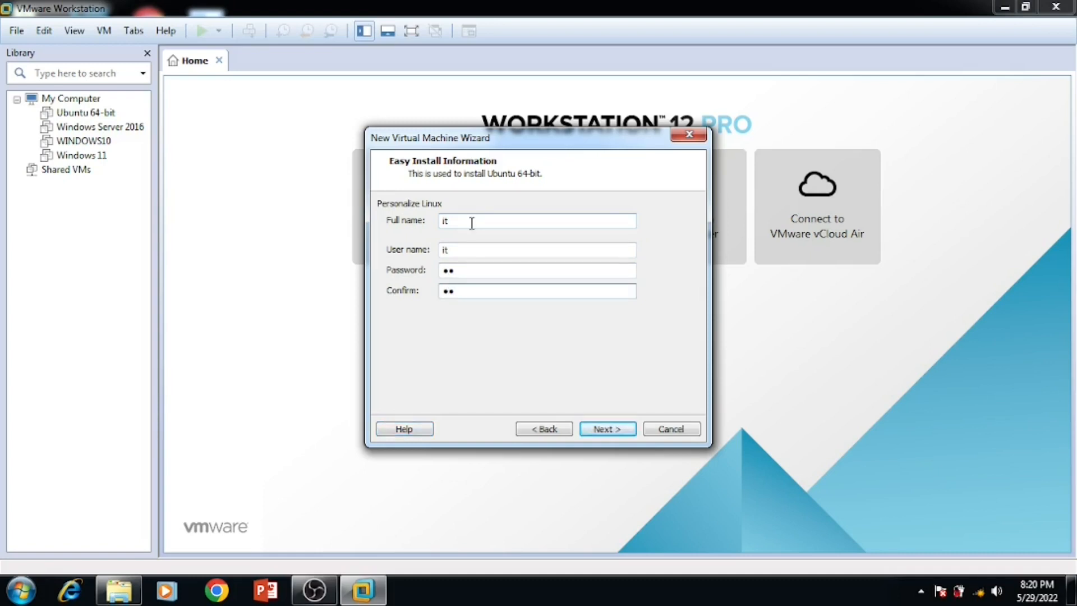
{"action": "key", "text": "shift+Tab"}
{"action": "type", "text": "it"}
{"action": "key", "text": "Tab"}
{"action": "type", "text": "it"}
{"action": "left_click", "coordinate": [615, 429]}
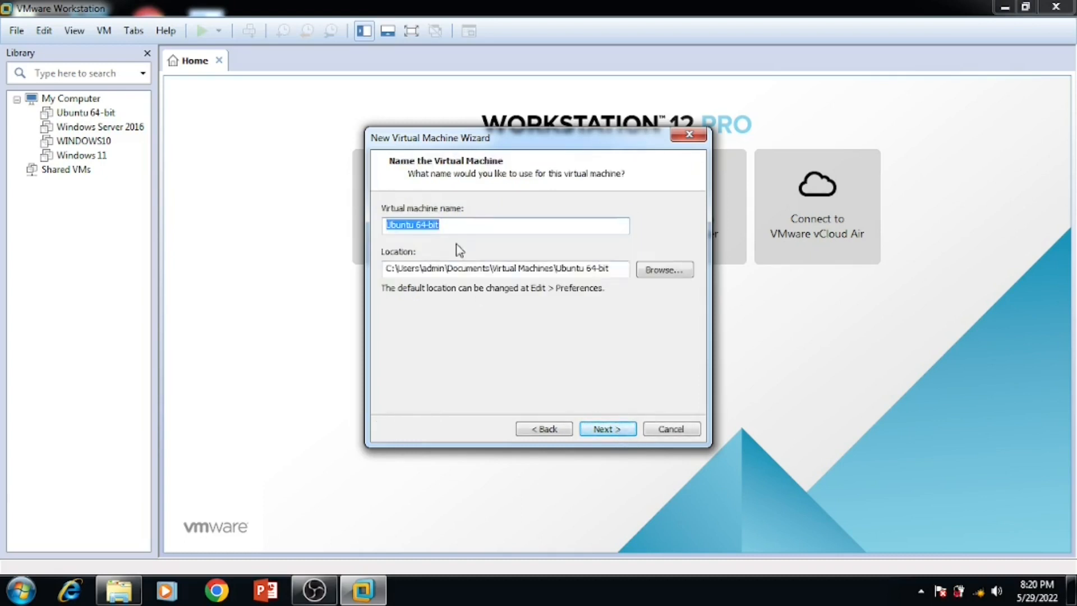
Step: Create a folder IT@School on New Volume (F:) and use it as the VM location
{"action": "left_click", "coordinate": [667, 274]}
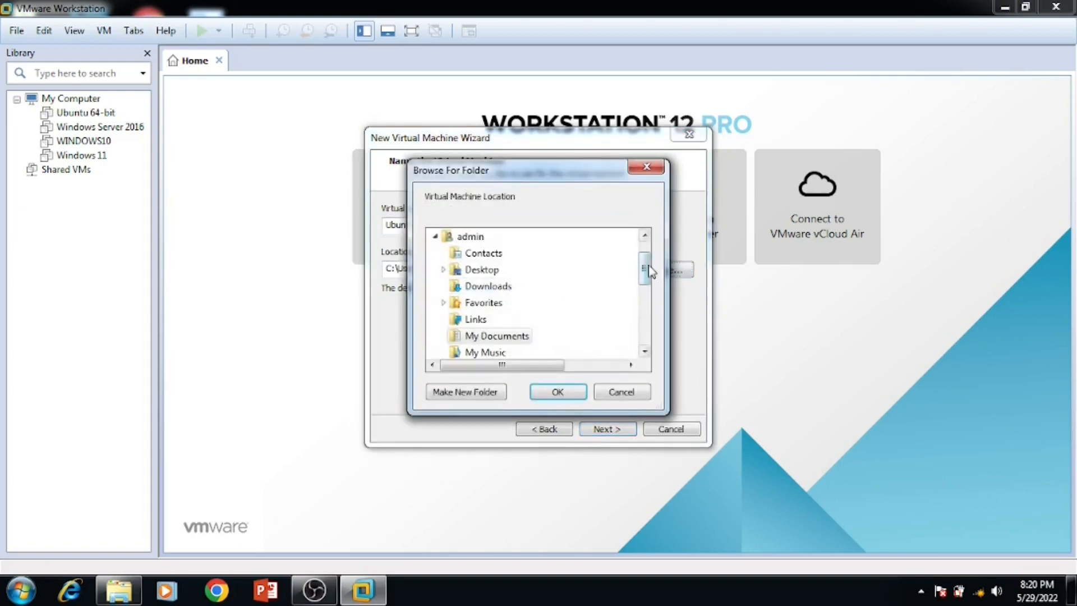
{"action": "left_click_drag", "start_coordinate": [645, 268], "coordinate": [644, 325]}
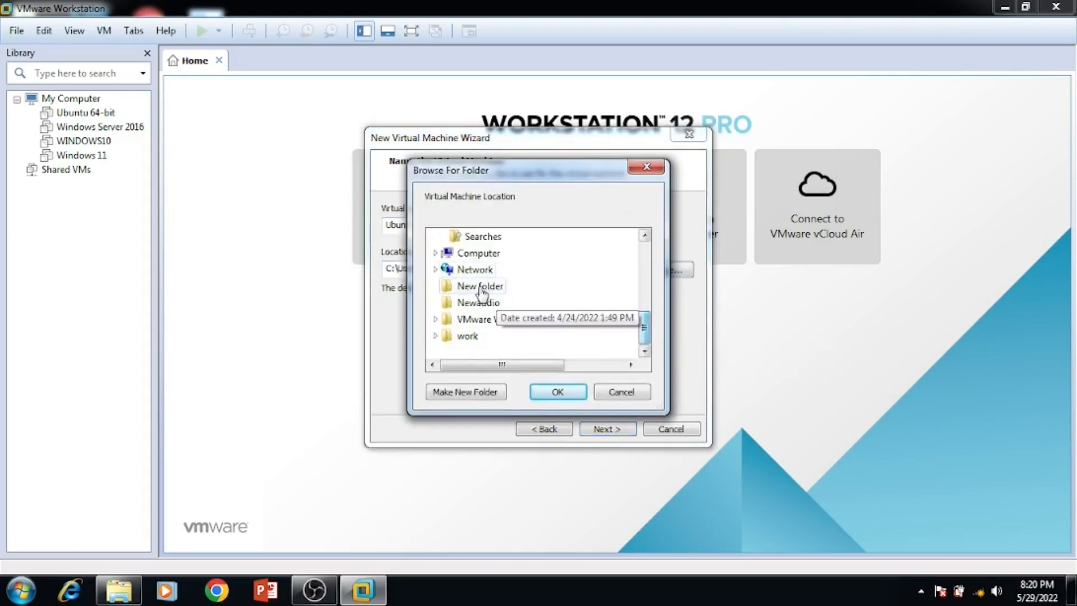
{"action": "left_click", "coordinate": [457, 253]}
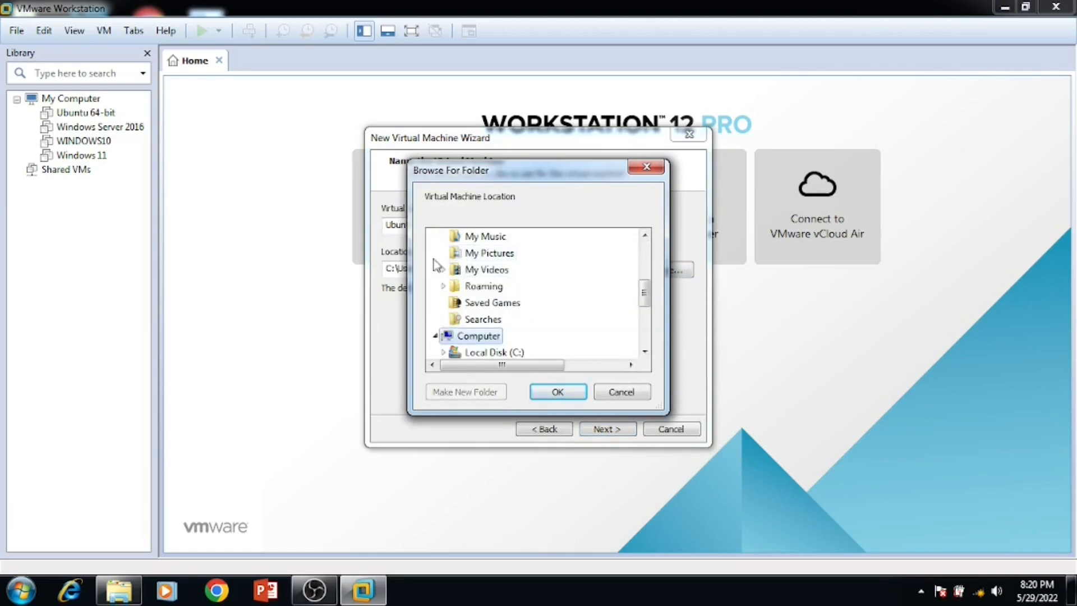
{"action": "scroll", "coordinate": [499, 337], "scroll_direction": "down", "scroll_amount": 3}
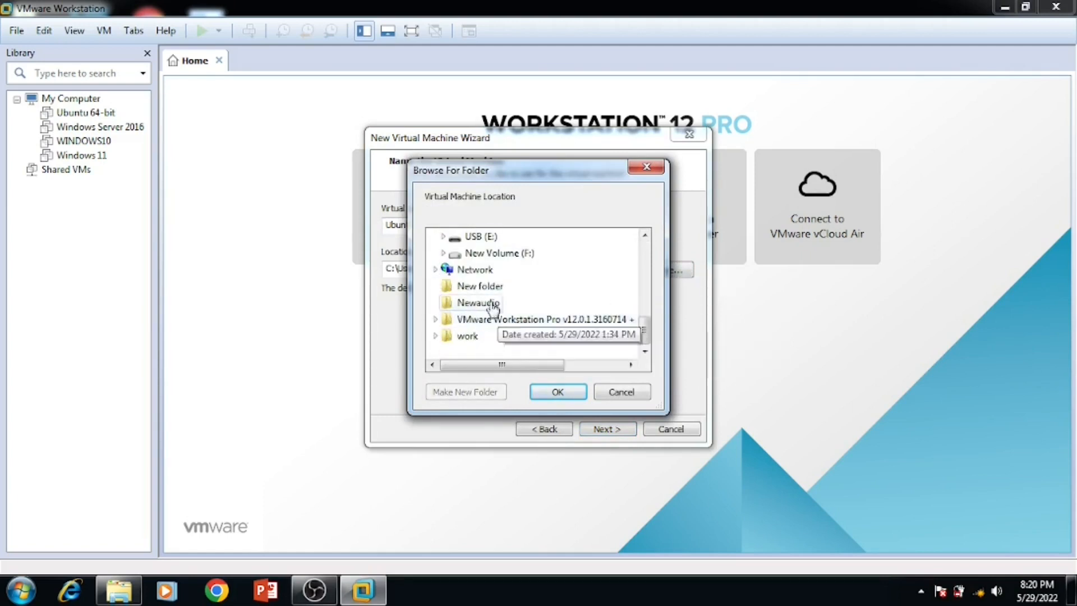
{"action": "left_click", "coordinate": [478, 258]}
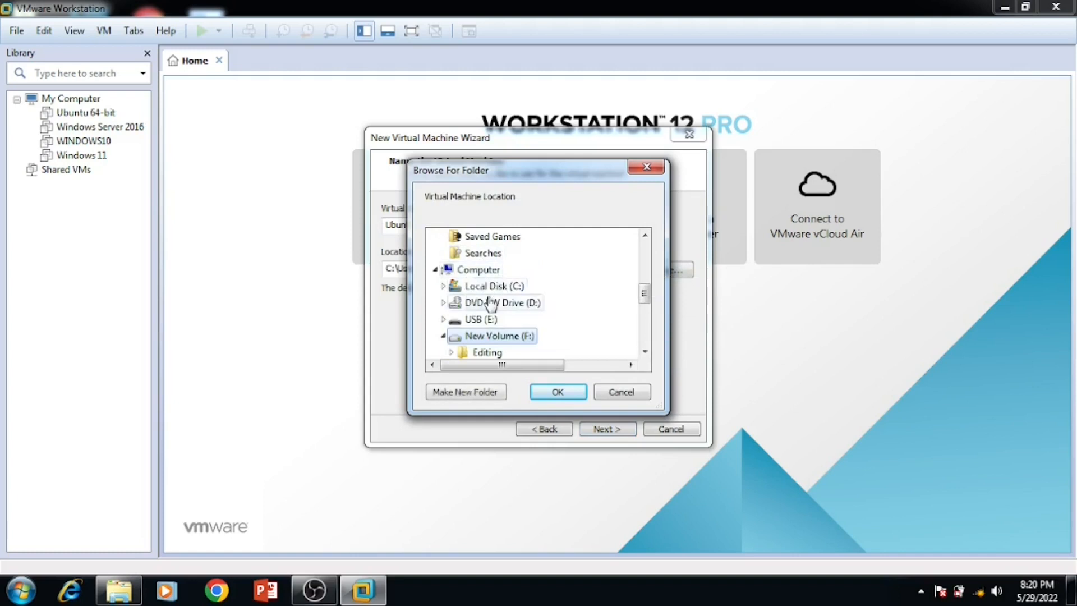
{"action": "scroll", "coordinate": [566, 320], "scroll_direction": "down", "scroll_amount": 1}
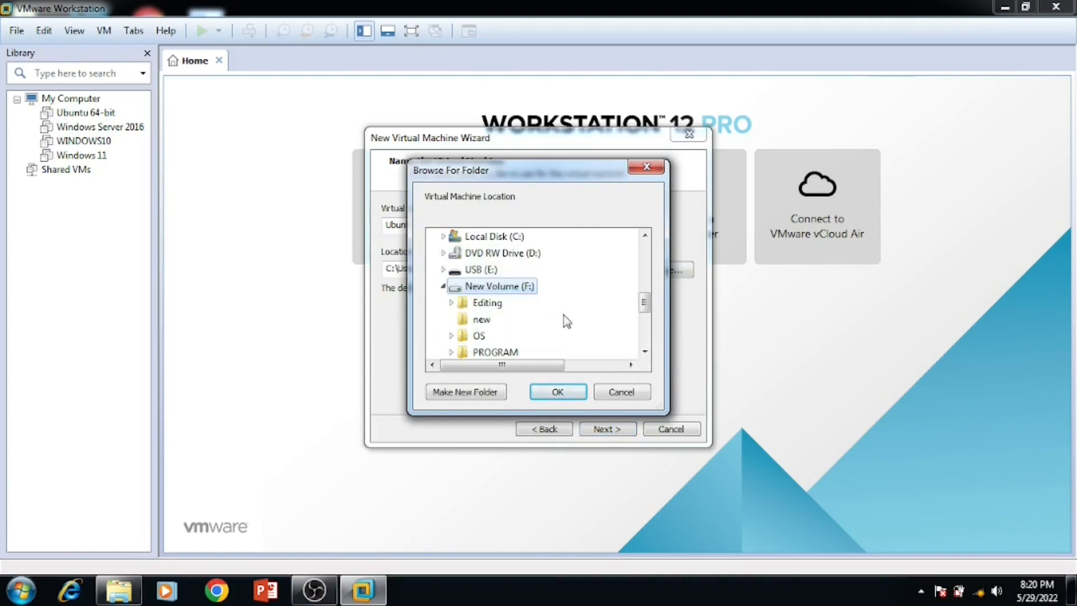
{"action": "scroll", "coordinate": [567, 321], "scroll_direction": "down", "scroll_amount": 1}
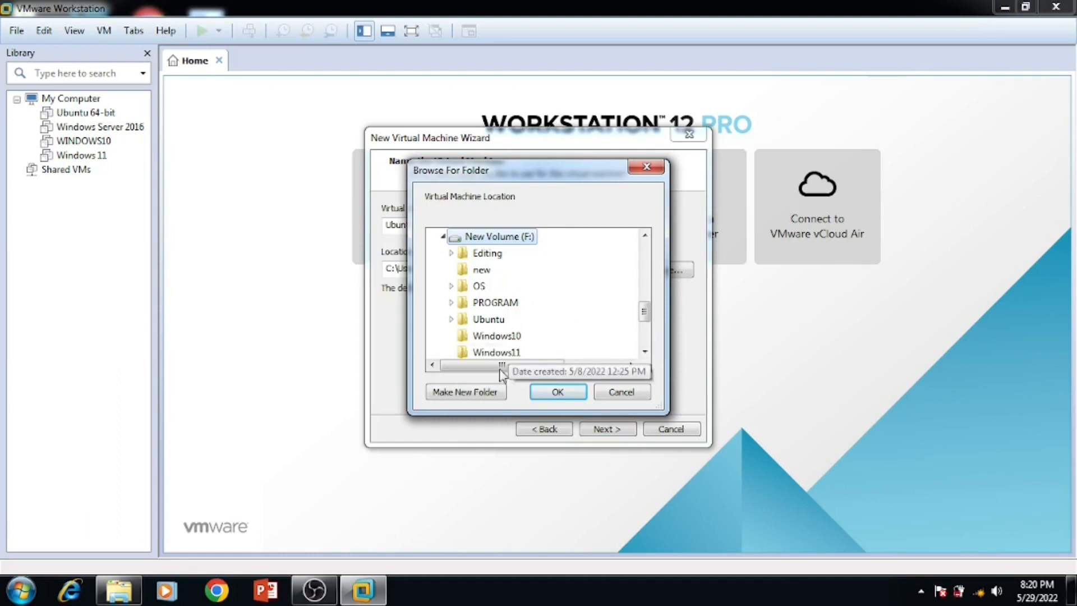
{"action": "left_click", "coordinate": [488, 393]}
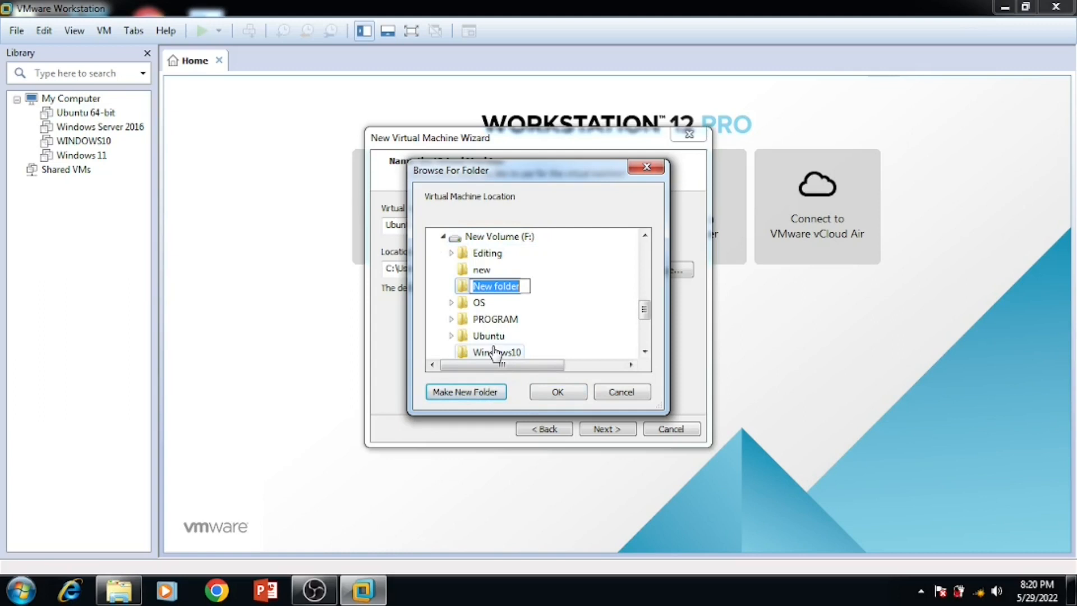
{"action": "type", "text": "IT"}
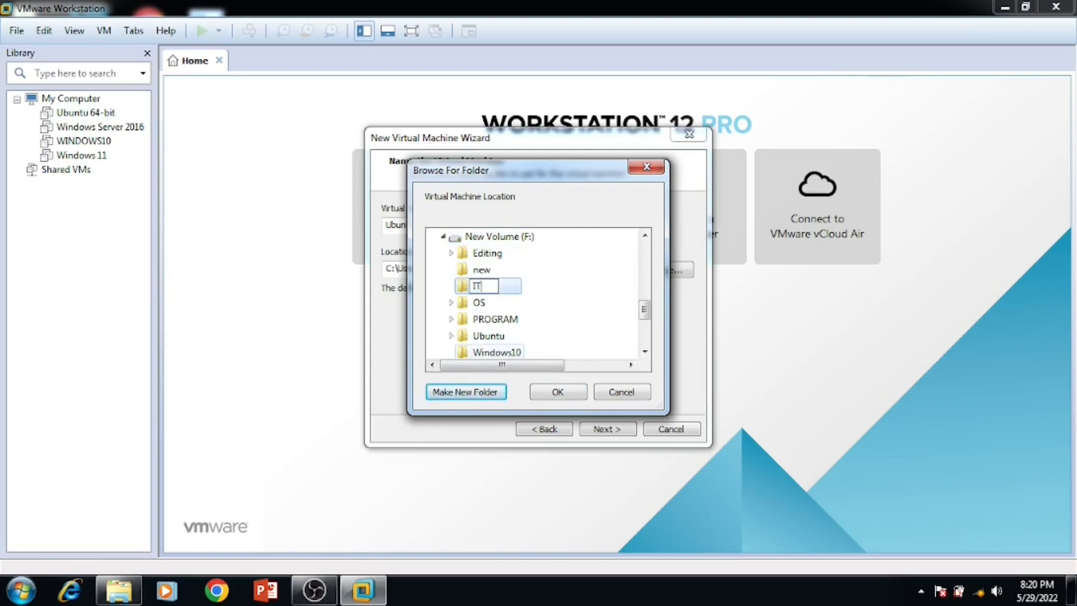
{"action": "type", "text": "@School"}
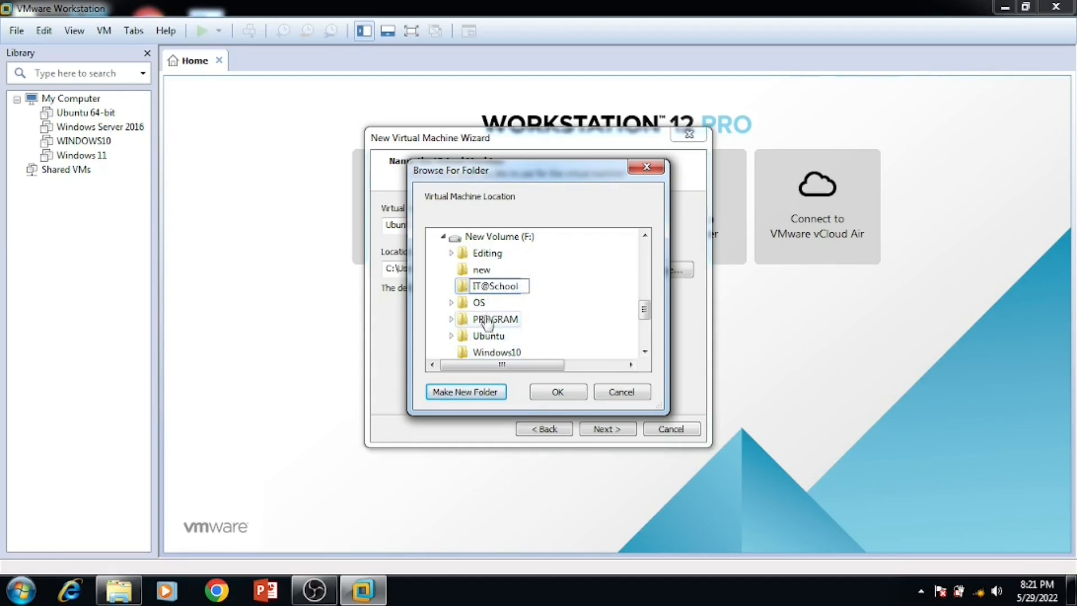
{"action": "key", "text": "Return"}
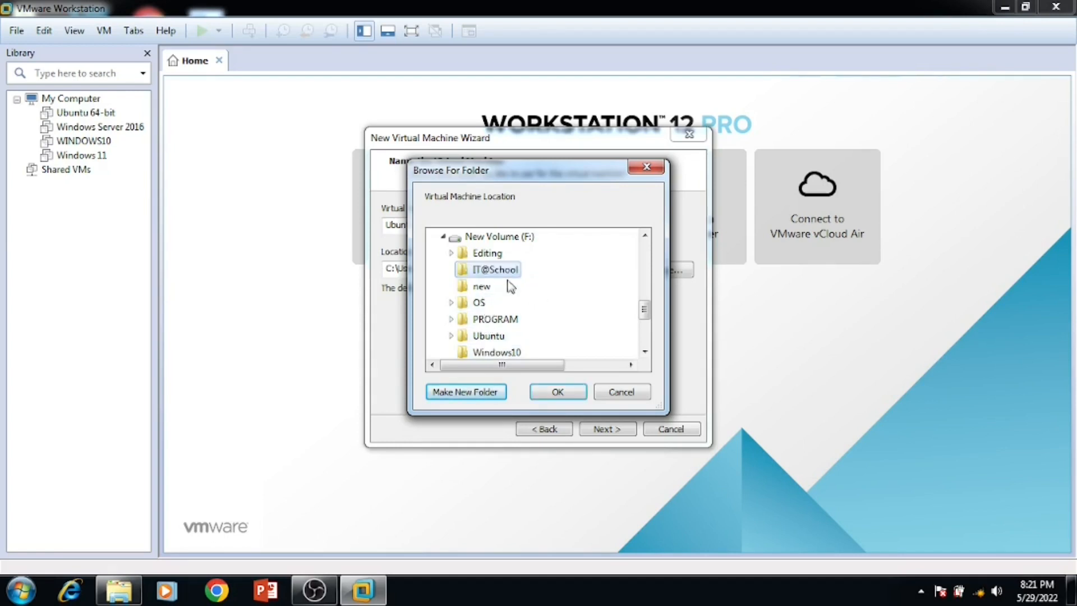
{"action": "left_click", "coordinate": [558, 397]}
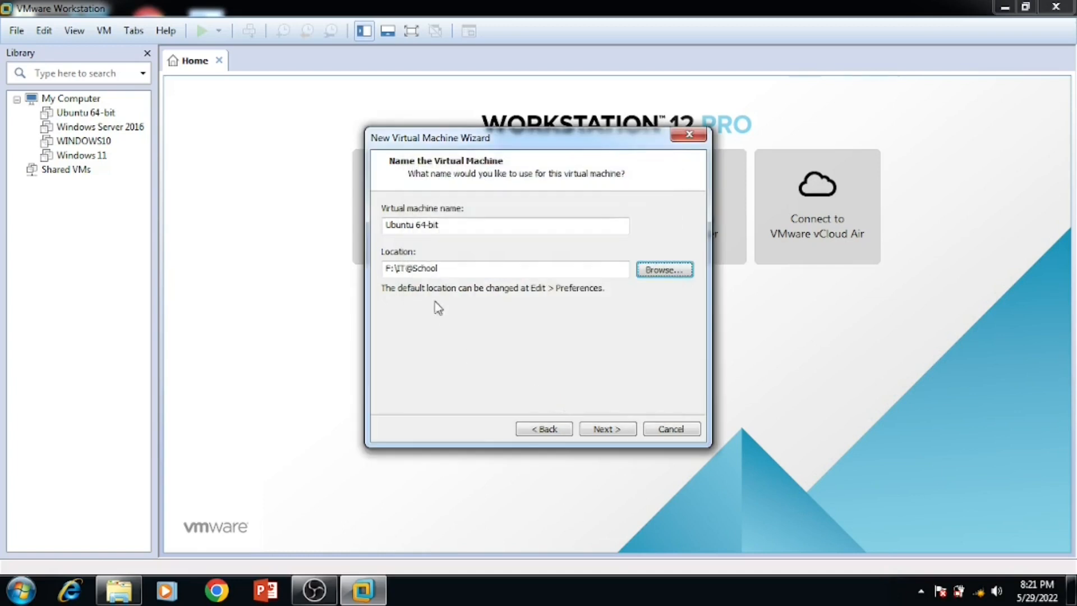
Step: Keep the name Ubuntu 64-bit with location F:\IT@School and continue
{"action": "left_click_drag", "start_coordinate": [474, 272], "coordinate": [264, 271]}
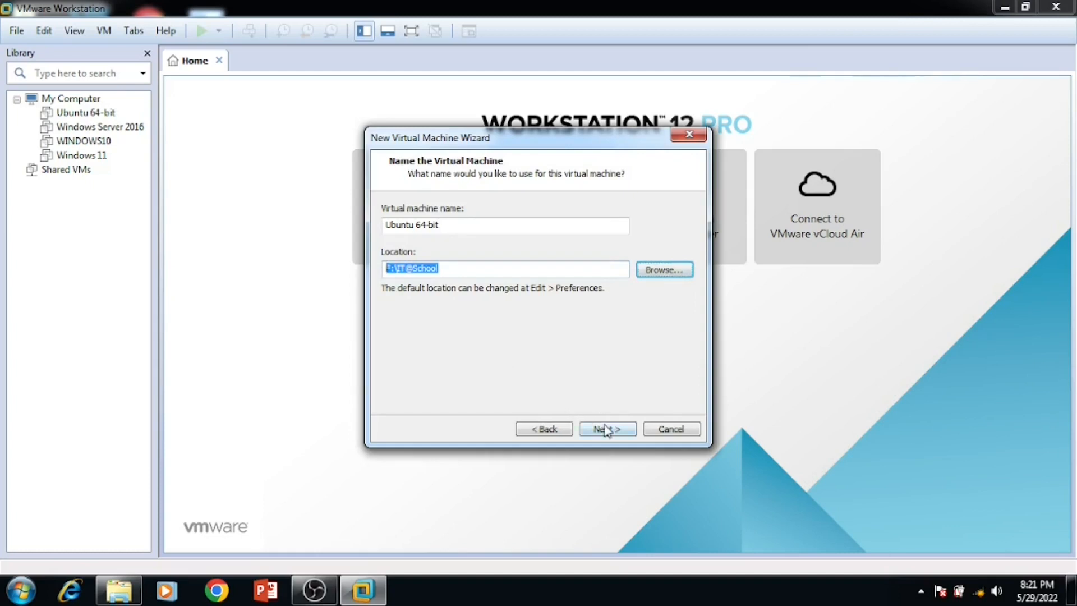
{"action": "left_click", "coordinate": [604, 429]}
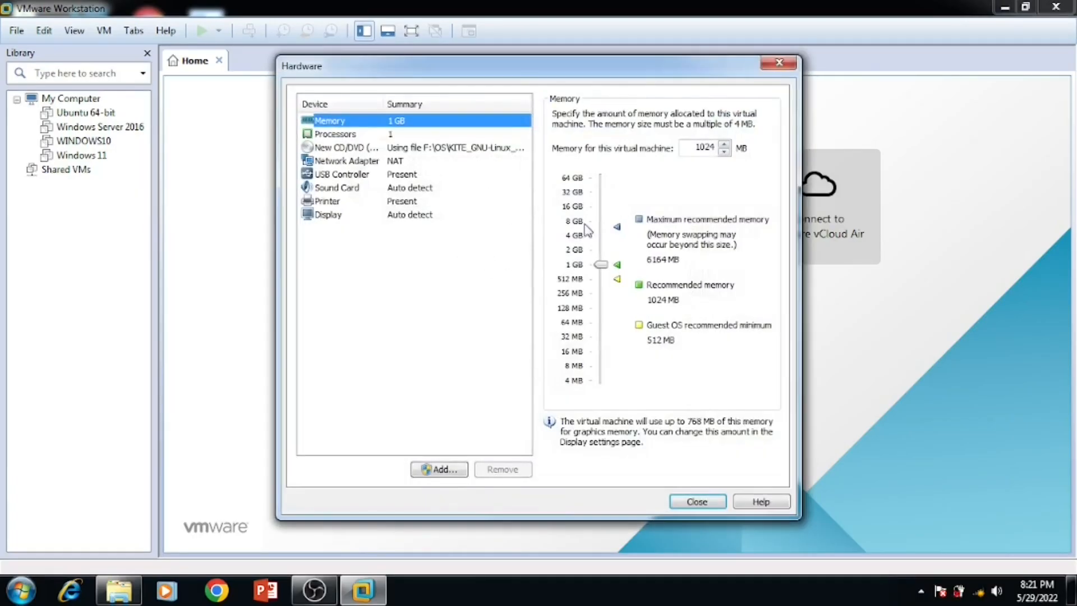
Step: Set memory to about 2 GB and processors to 1 with 2 cores per processor
{"action": "left_click_drag", "start_coordinate": [606, 266], "coordinate": [601, 239]}
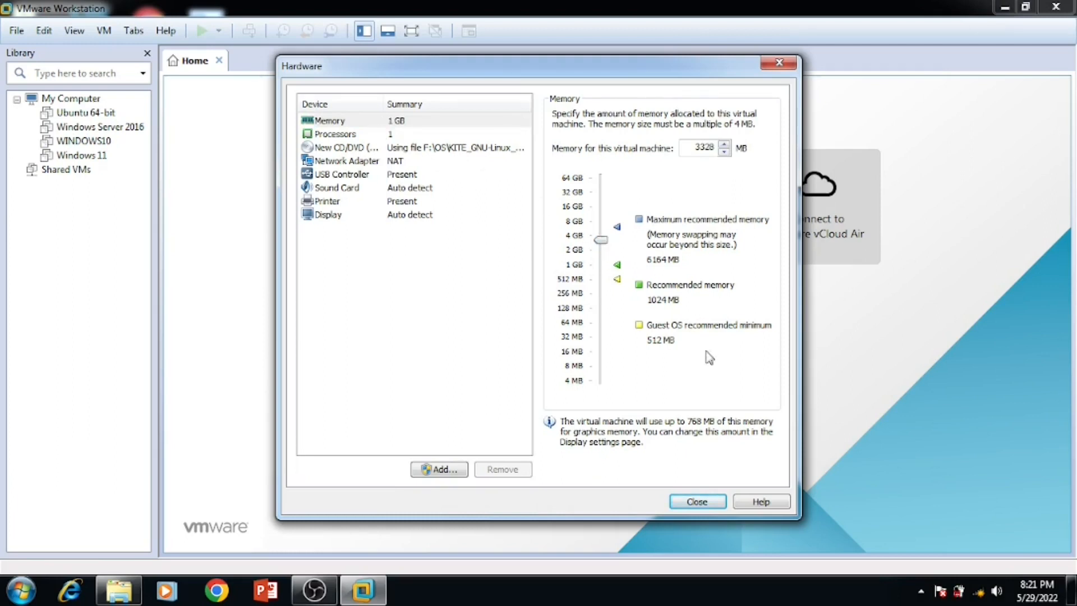
{"action": "left_click_drag", "start_coordinate": [603, 245], "coordinate": [603, 250]}
{"action": "left_click", "coordinate": [355, 135]}
{"action": "left_click", "coordinate": [713, 116]}
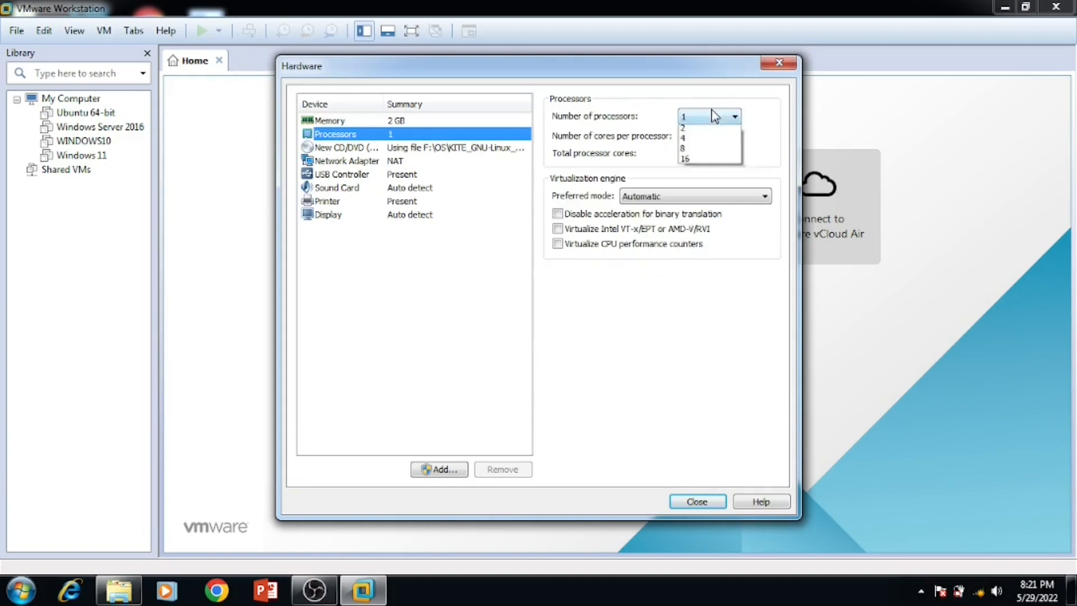
{"action": "left_click", "coordinate": [701, 141]}
{"action": "left_click", "coordinate": [709, 116]}
{"action": "left_click", "coordinate": [704, 133]}
{"action": "left_click", "coordinate": [704, 138]}
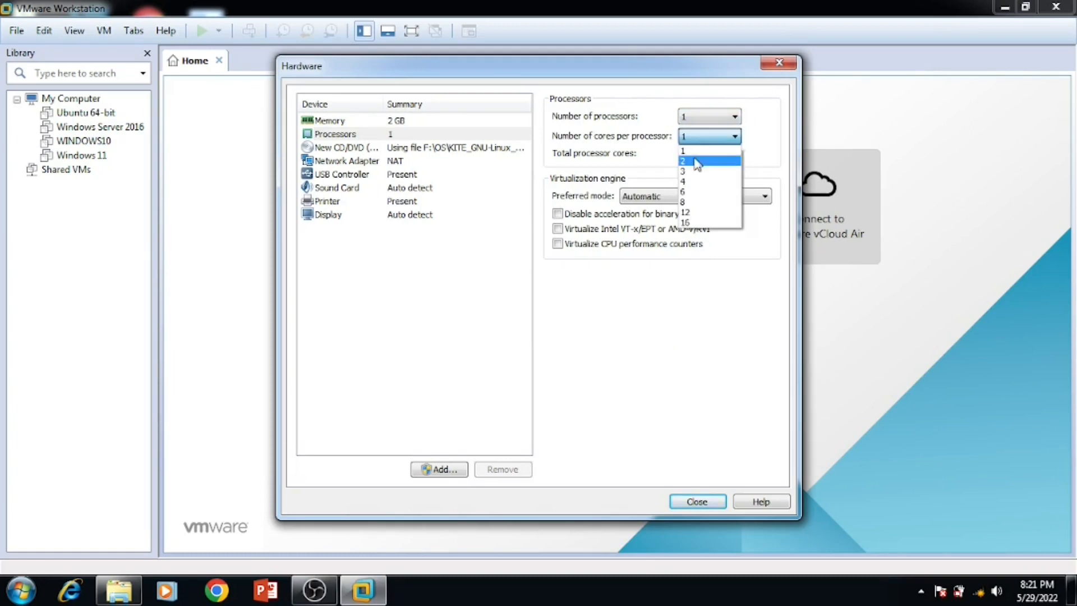
{"action": "left_click", "coordinate": [697, 161]}
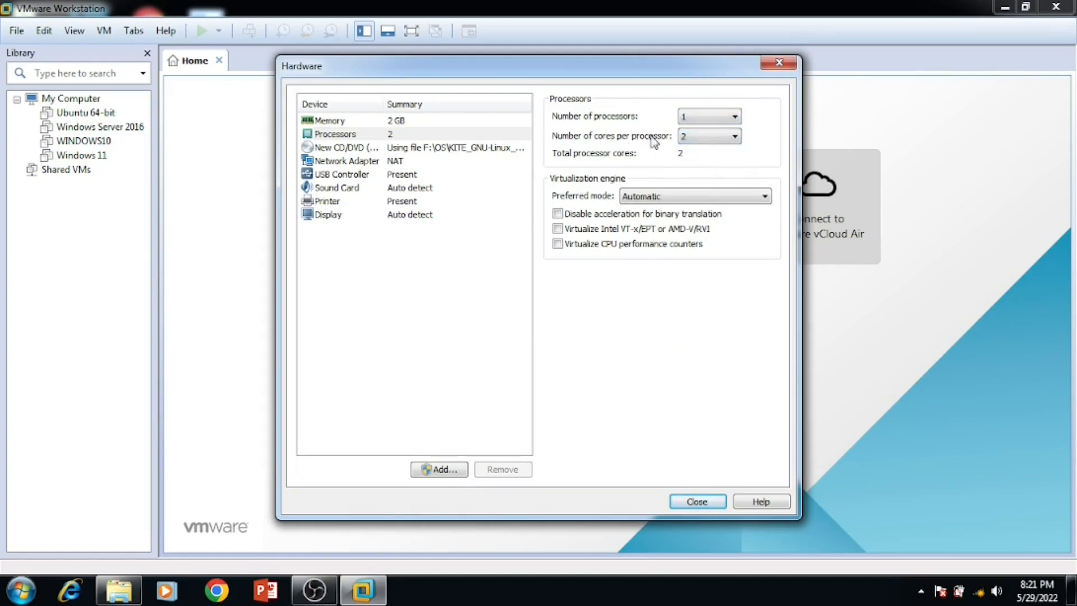
{"action": "left_click", "coordinate": [710, 137]}
{"action": "left_click", "coordinate": [710, 139]}
Step: Review the Display, Printer and Sound Card settings, then close the Hardware dialog
{"action": "left_click", "coordinate": [328, 215]}
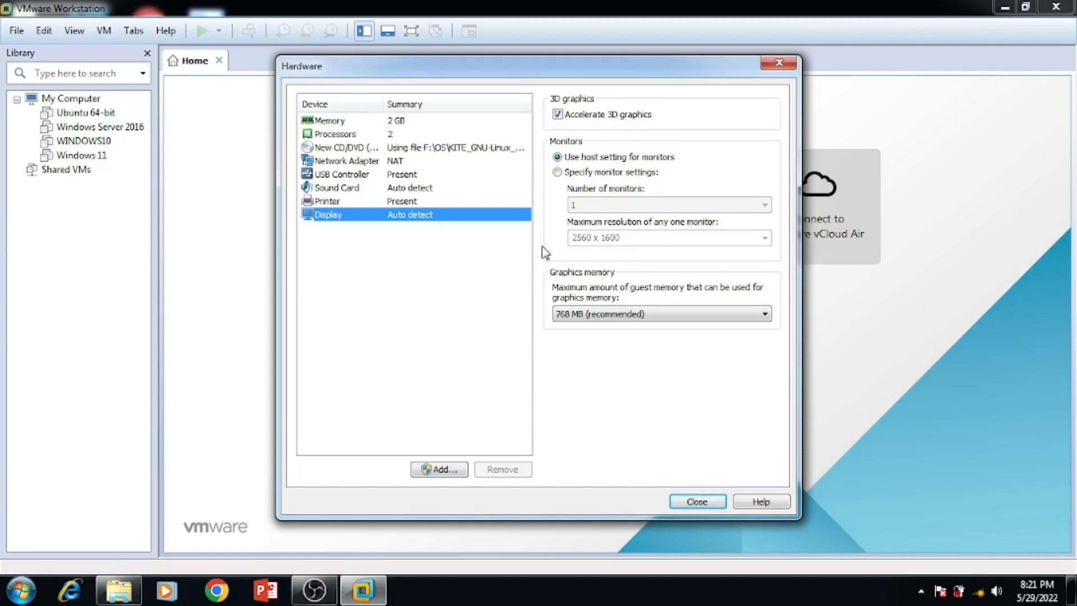
{"action": "left_click", "coordinate": [331, 202]}
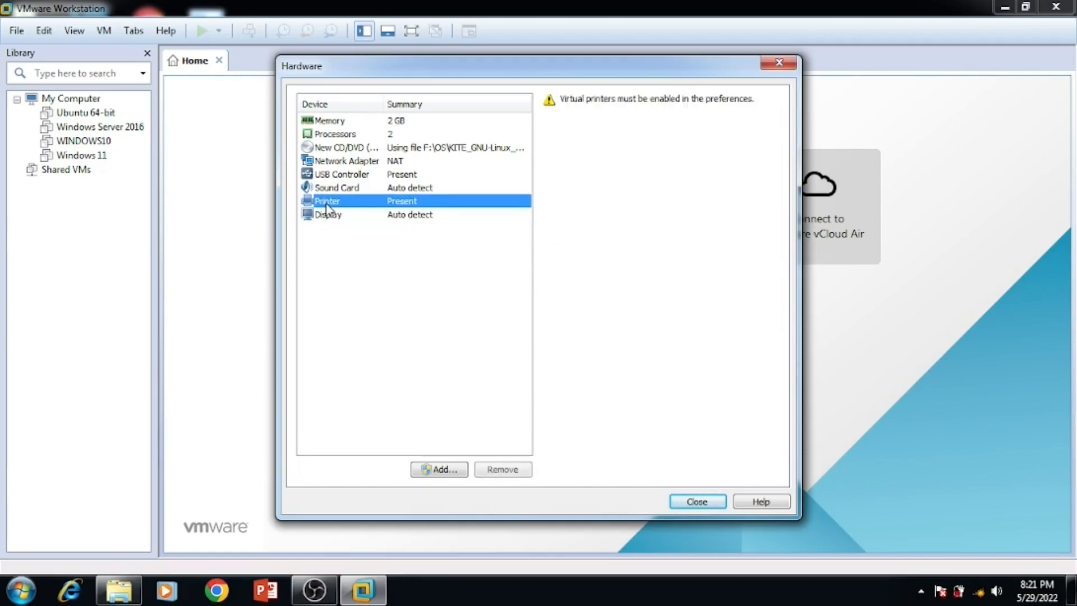
{"action": "left_click", "coordinate": [391, 188]}
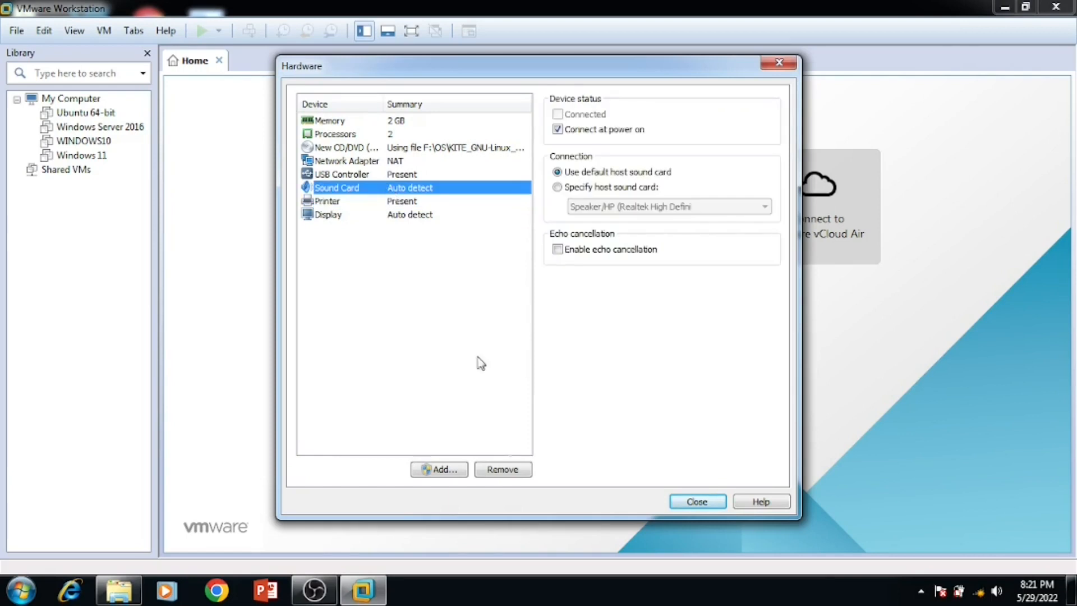
{"action": "left_click", "coordinate": [708, 501]}
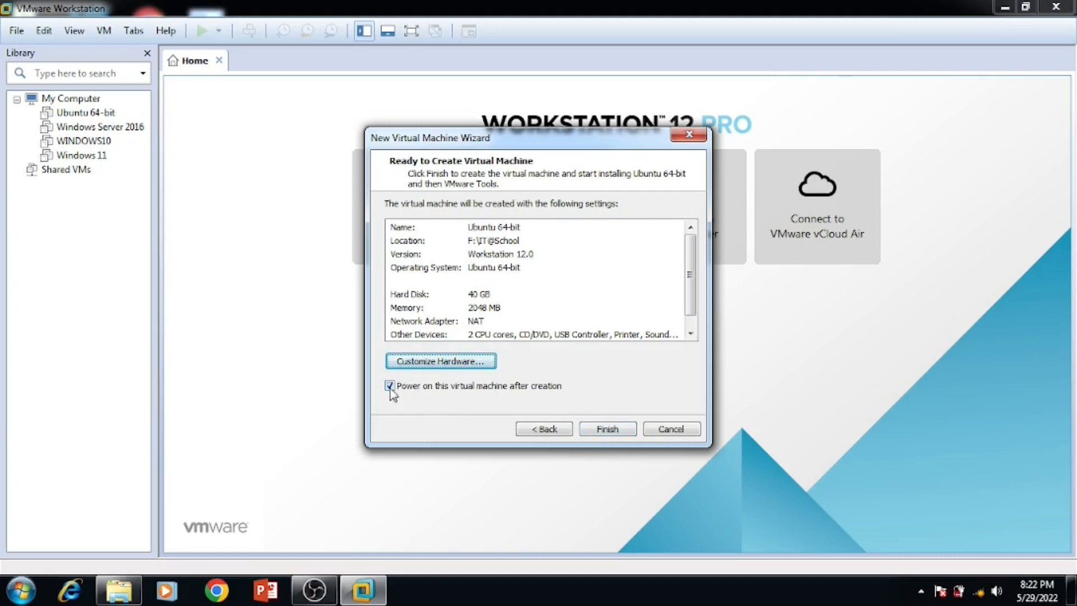
Step: Finish the wizard with 'Power on this virtual machine after creation' left enabled
{"action": "left_click", "coordinate": [617, 428]}
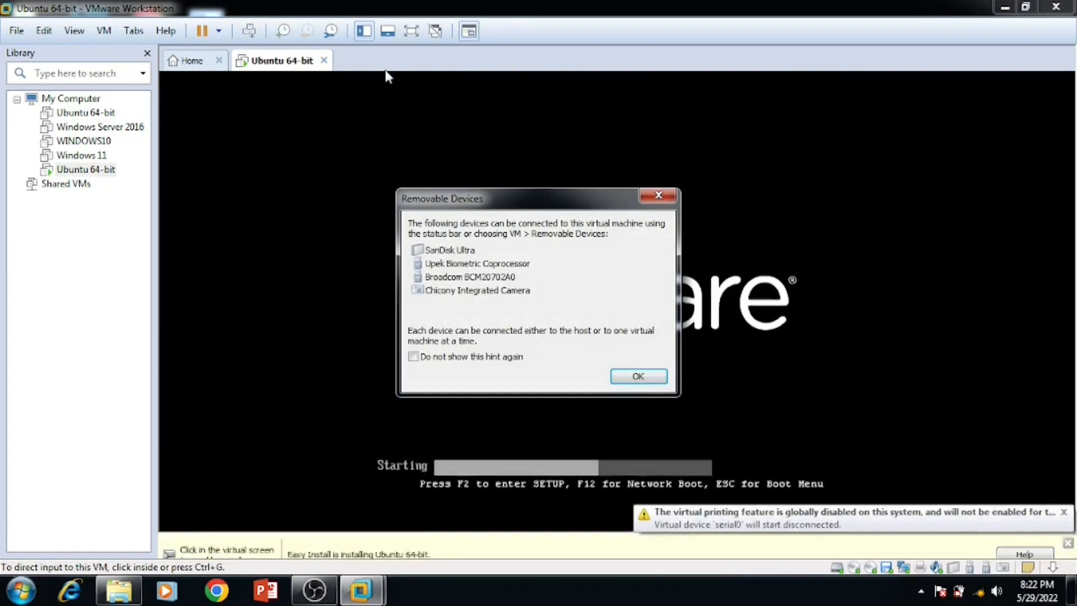
Step: Dismiss the removable devices notice, release input to the host, and show the booting VM full screen
{"action": "left_click", "coordinate": [626, 377]}
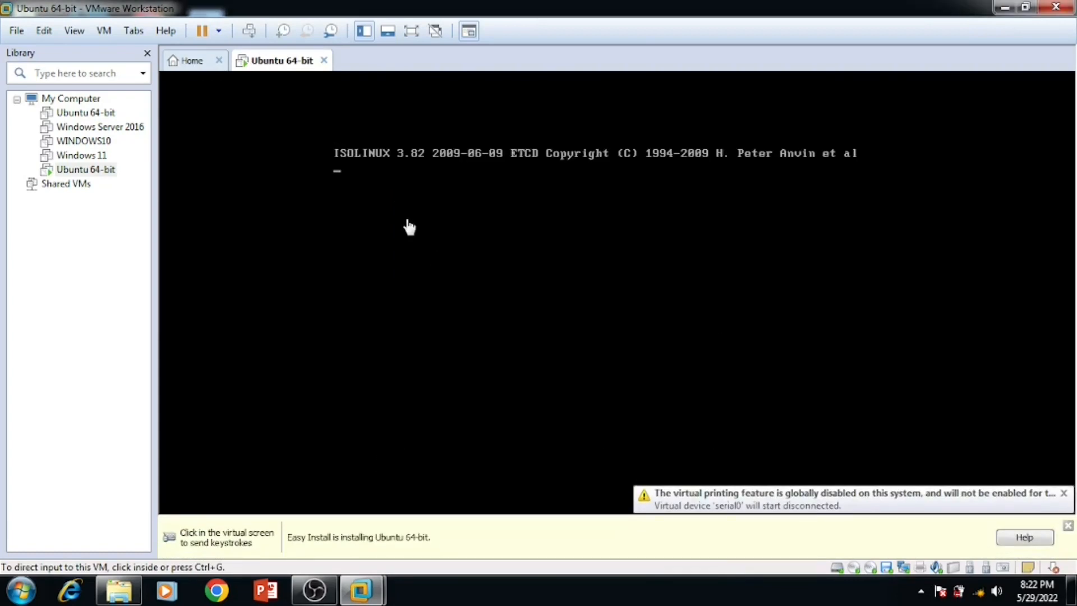
{"action": "left_click", "coordinate": [408, 222]}
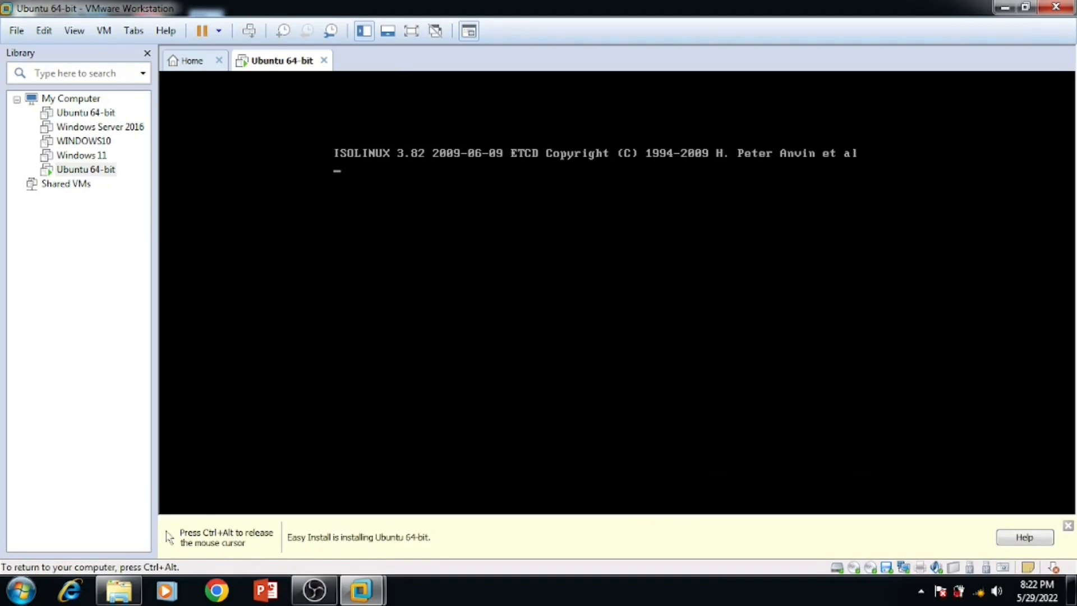
{"action": "key", "text": "ctrl+alt"}
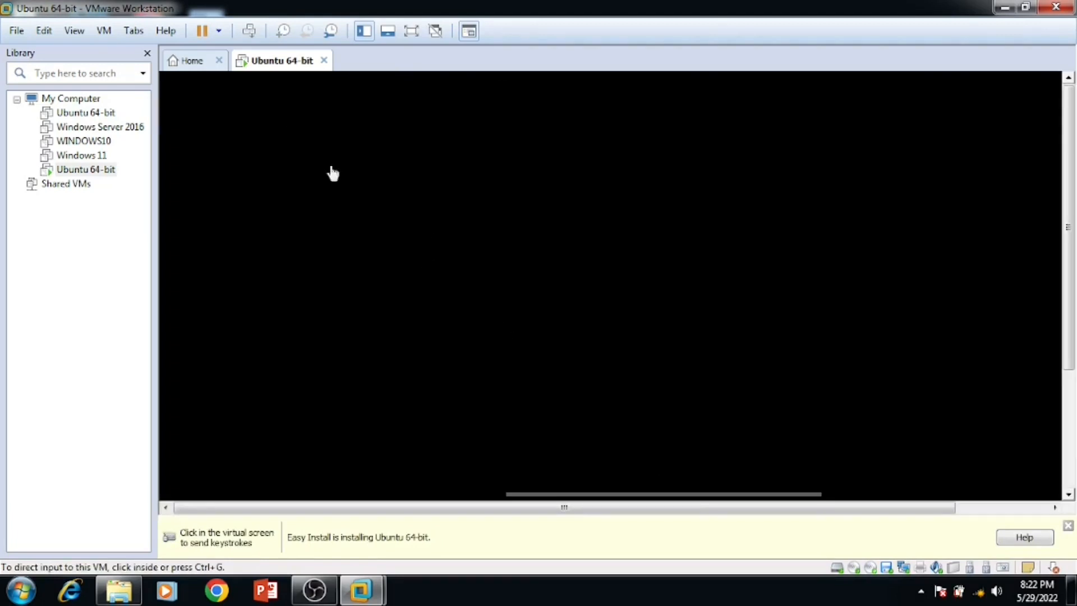
{"action": "left_click", "coordinate": [414, 33]}
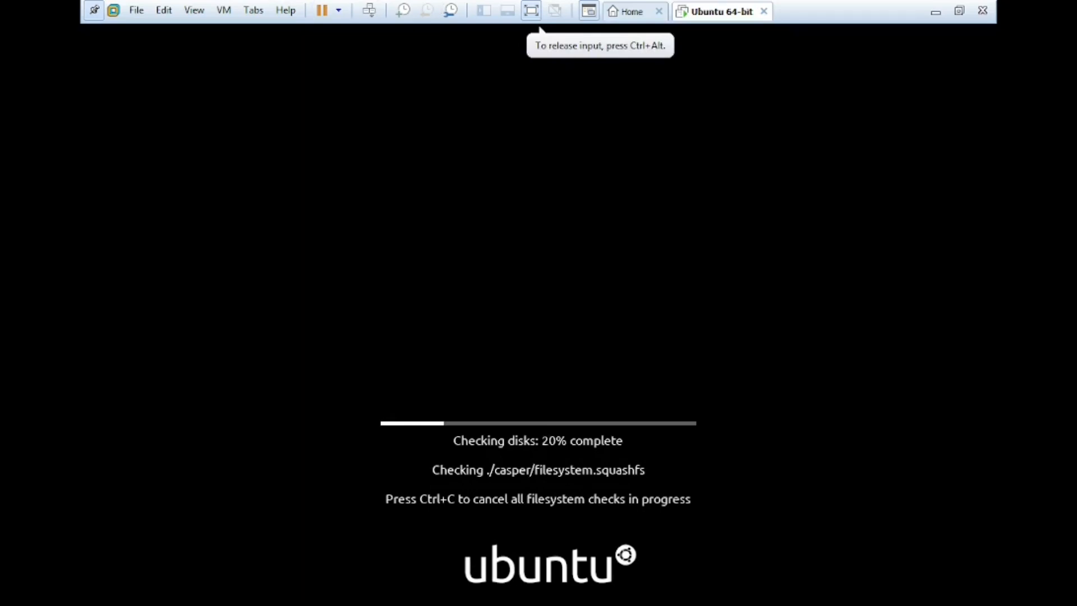
Step: Unpin the full-screen toolbar so the guest fills the screen, then return input to the VM
{"action": "key", "text": "ctrl+alt"}
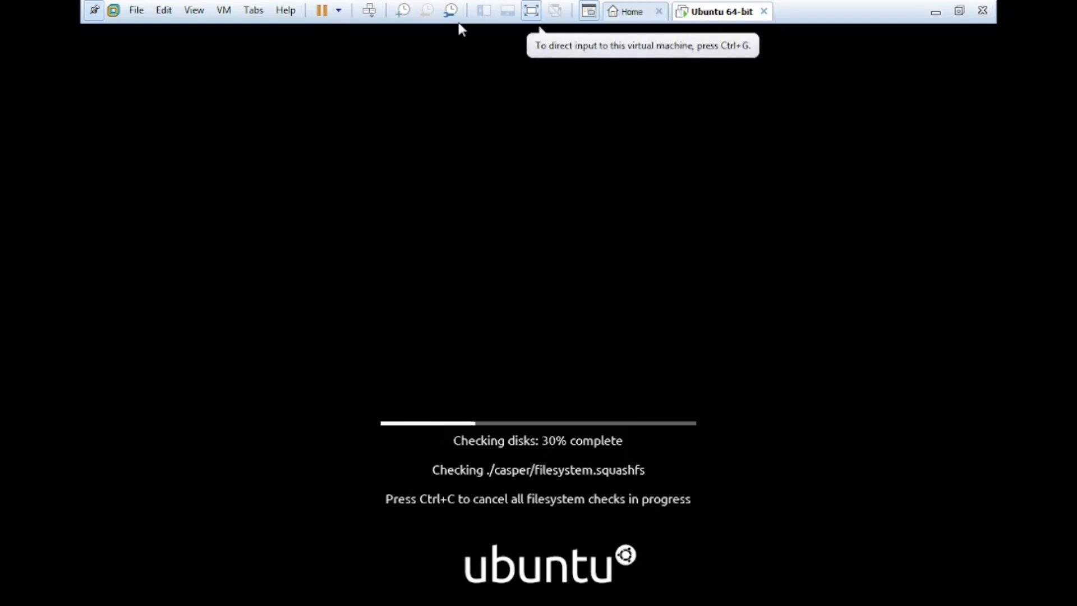
{"action": "left_click", "coordinate": [94, 11]}
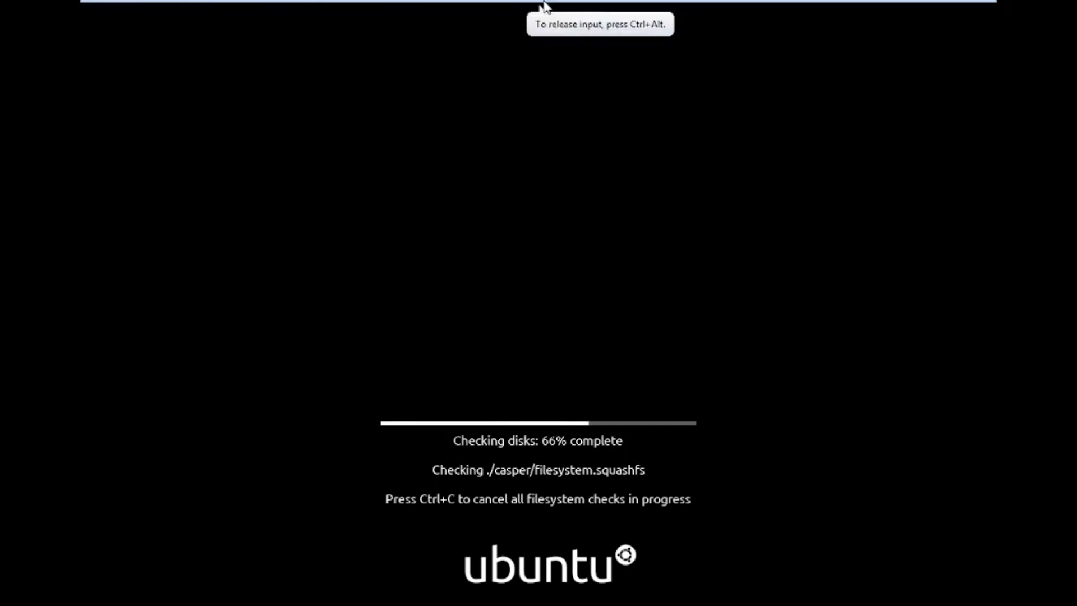
{"action": "mouse_move", "coordinate": [542, 4]}
{"action": "key", "text": "ctrl+alt"}
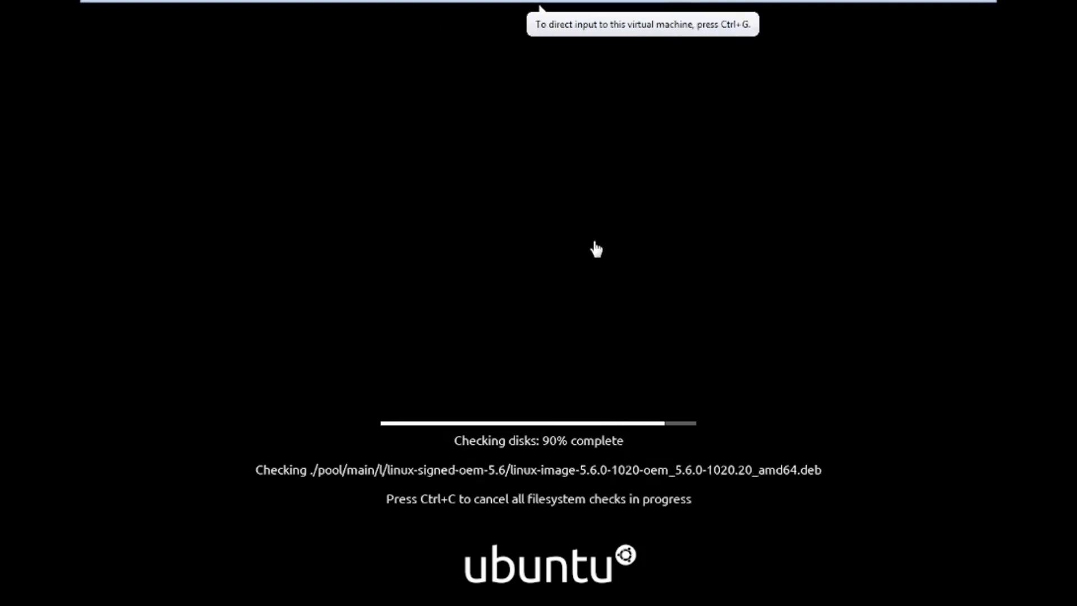
{"action": "left_click", "coordinate": [596, 246]}
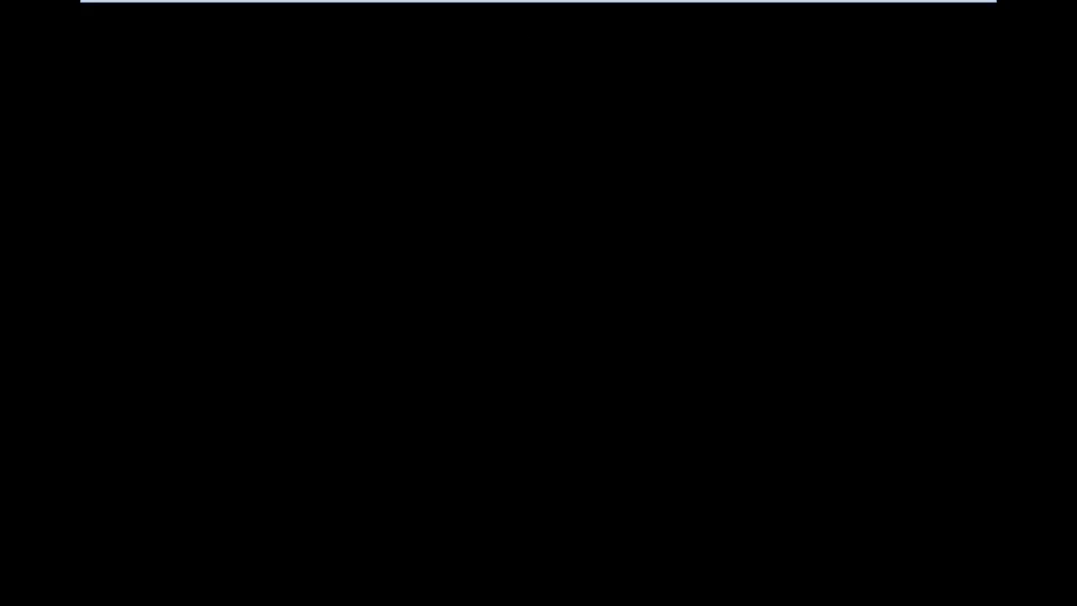
Step: Capture keyboard and mouse in the guest while it boots to the KITE login screen
{"action": "left_click", "coordinate": [539, 8]}
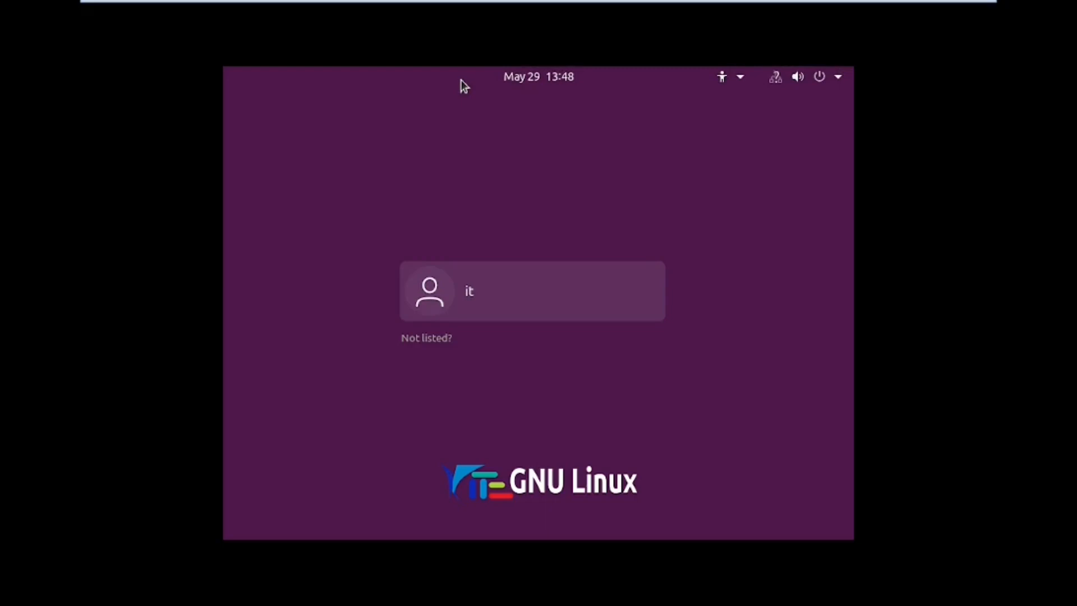
Step: Select the user account, enter its password, reveal it to verify, and log in
{"action": "left_click", "coordinate": [512, 287]}
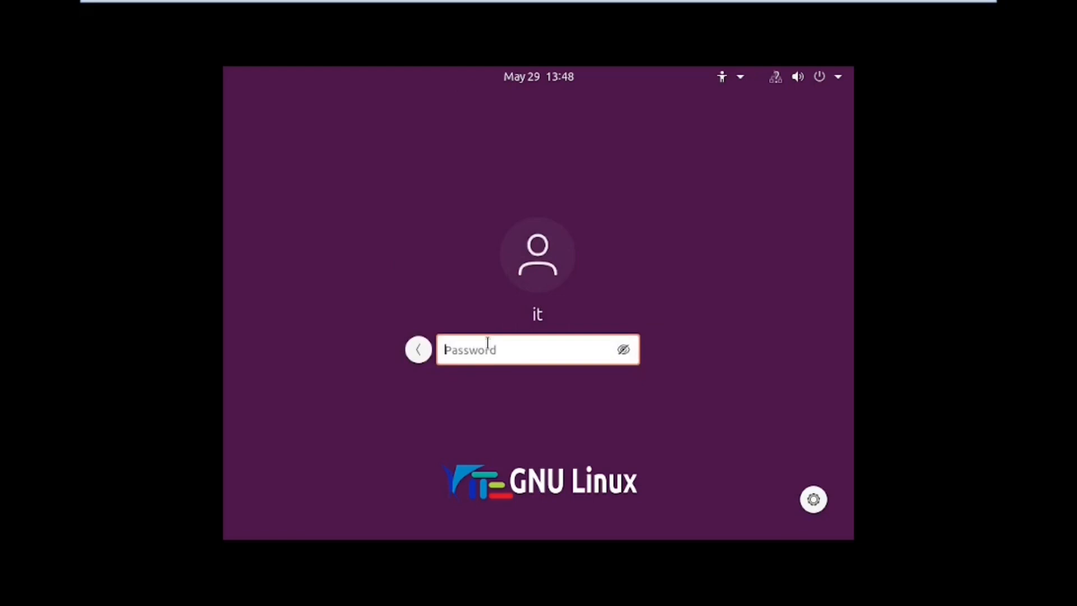
{"action": "type", "text": "••"}
{"action": "left_click", "coordinate": [623, 349]}
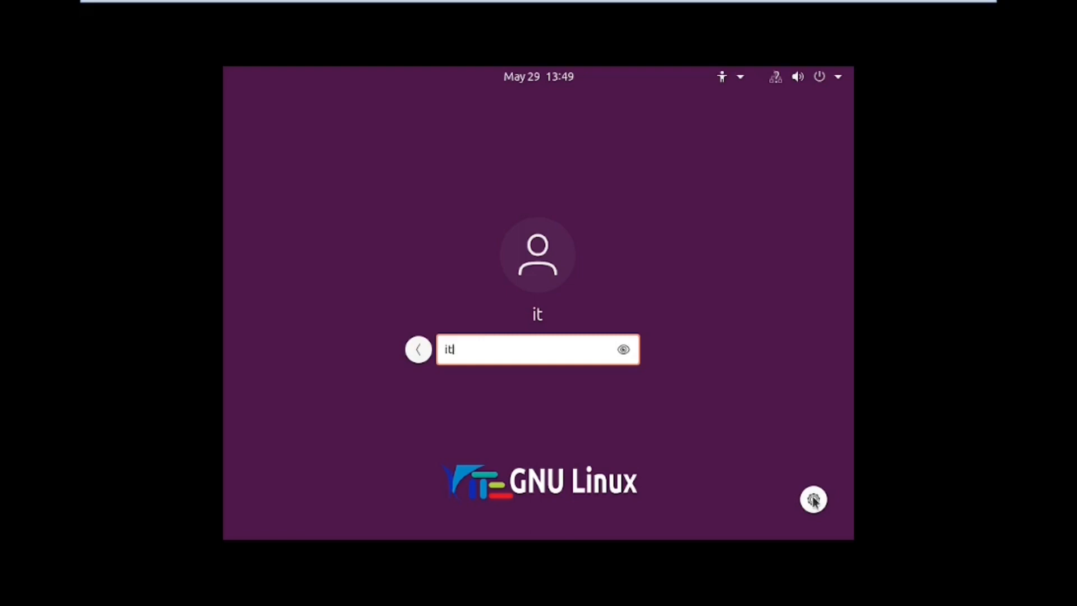
{"action": "key", "text": "Return"}
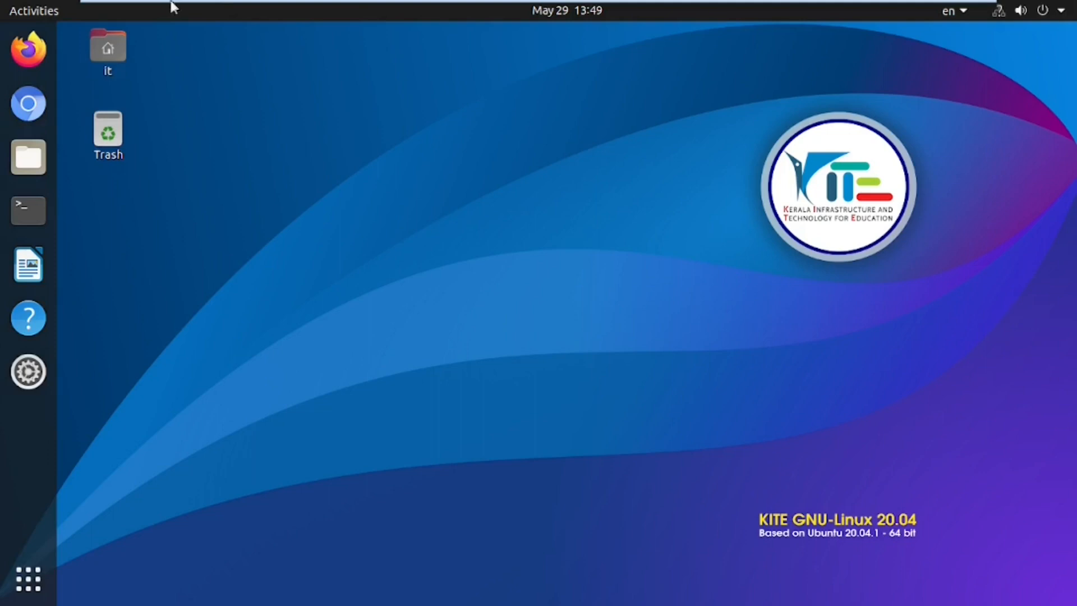
Step: Browse the applications grid from Additional Drivers to YouTube Downloader, then launch Avidemux
{"action": "right_click", "coordinate": [212, 214]}
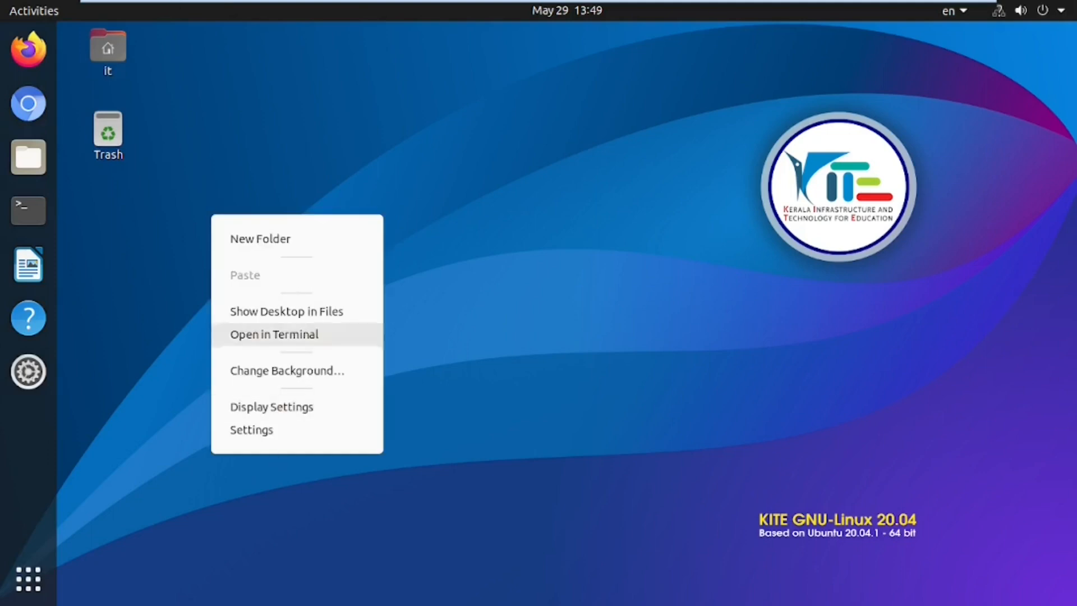
{"action": "left_click", "coordinate": [257, 137]}
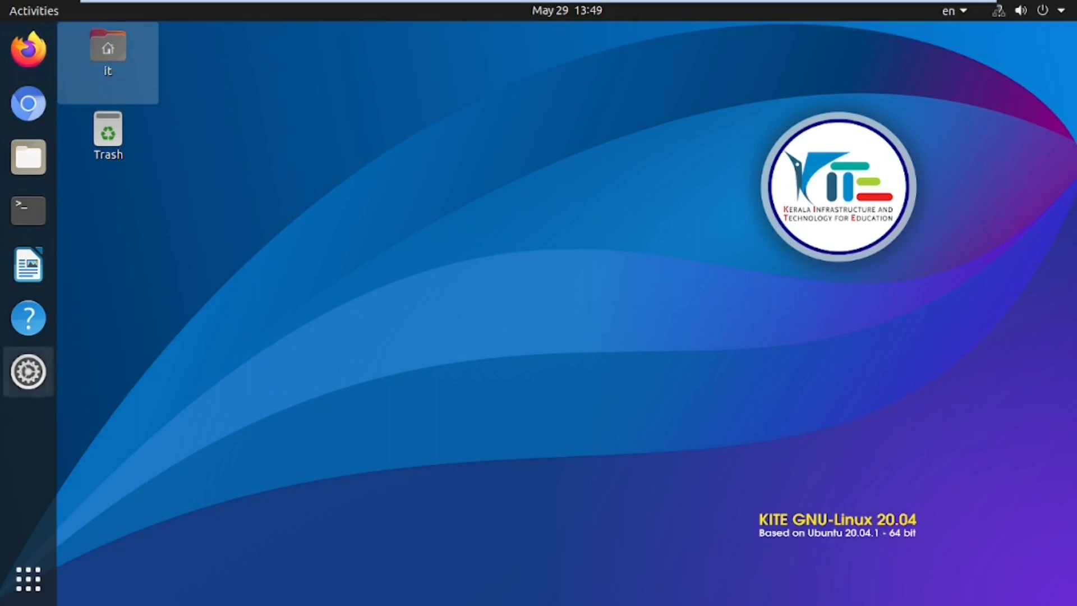
{"action": "left_click", "coordinate": [28, 580]}
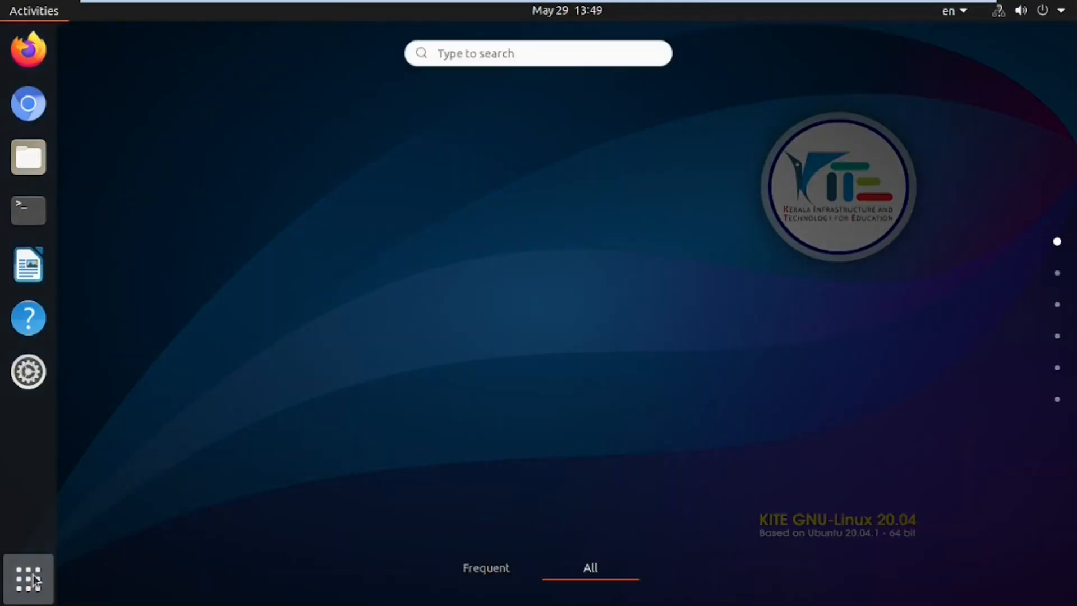
{"action": "scroll", "coordinate": [543, 257], "scroll_direction": "down", "scroll_amount": 3}
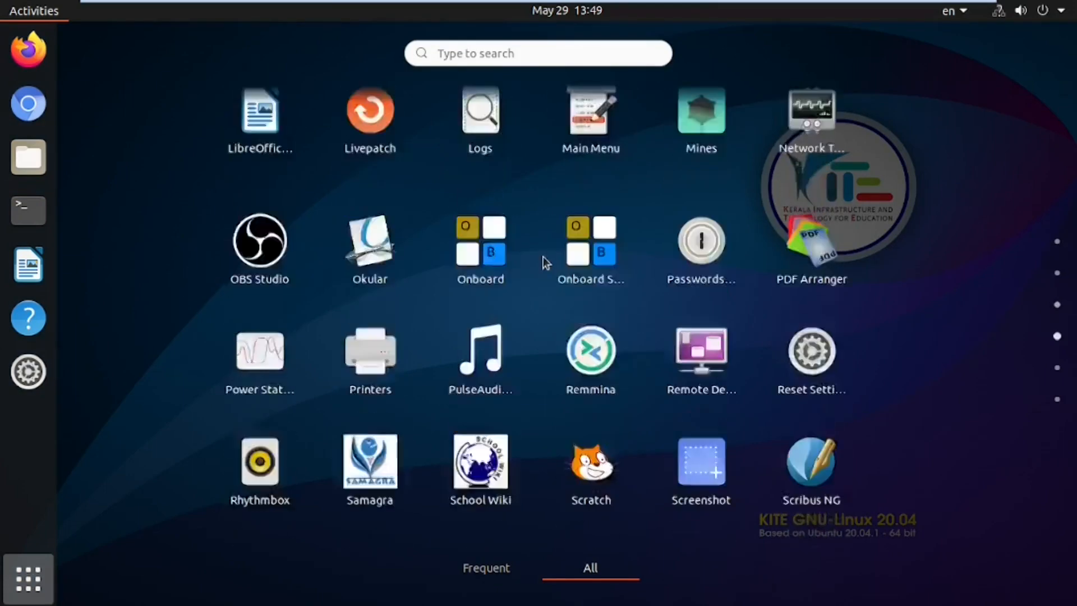
{"action": "scroll", "coordinate": [543, 257], "scroll_direction": "up", "scroll_amount": 2}
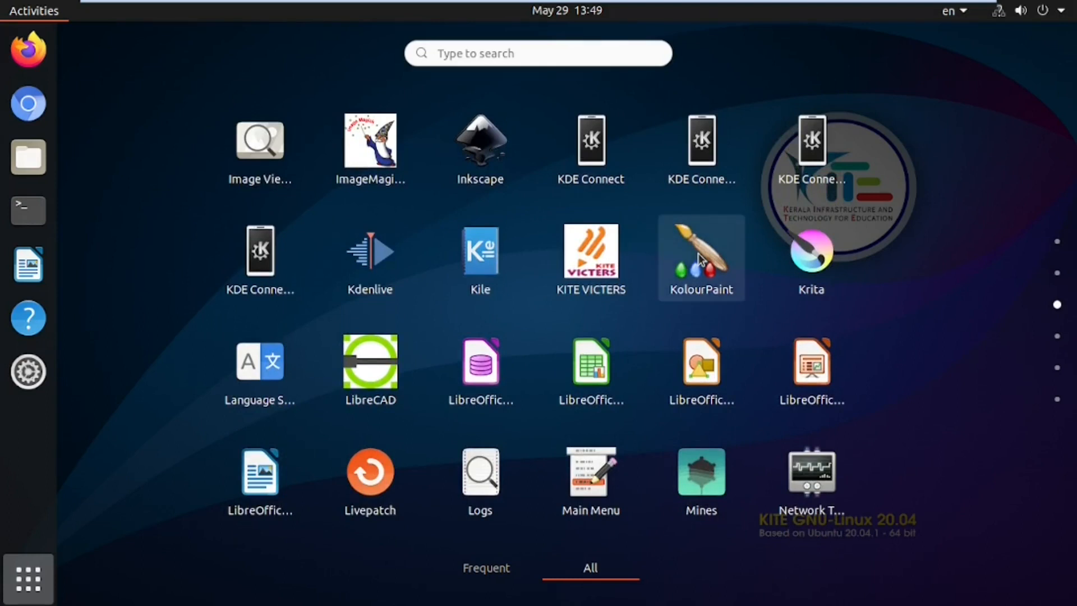
{"action": "scroll", "coordinate": [698, 254], "scroll_direction": "down", "scroll_amount": 1}
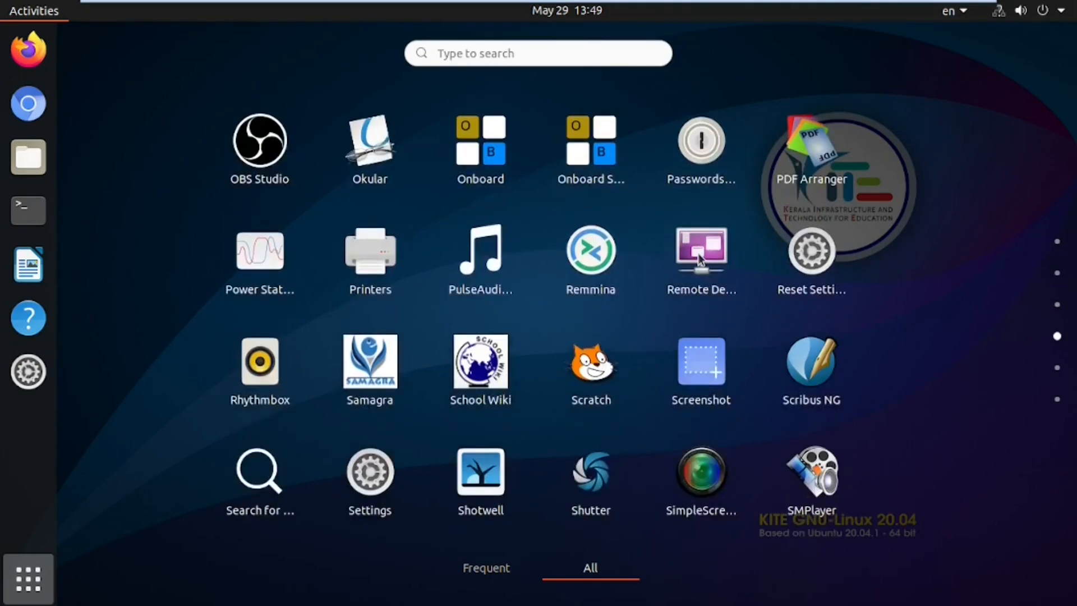
{"action": "scroll", "coordinate": [698, 257], "scroll_direction": "down", "scroll_amount": 2}
{"action": "scroll", "coordinate": [358, 345], "scroll_direction": "up", "scroll_amount": 3}
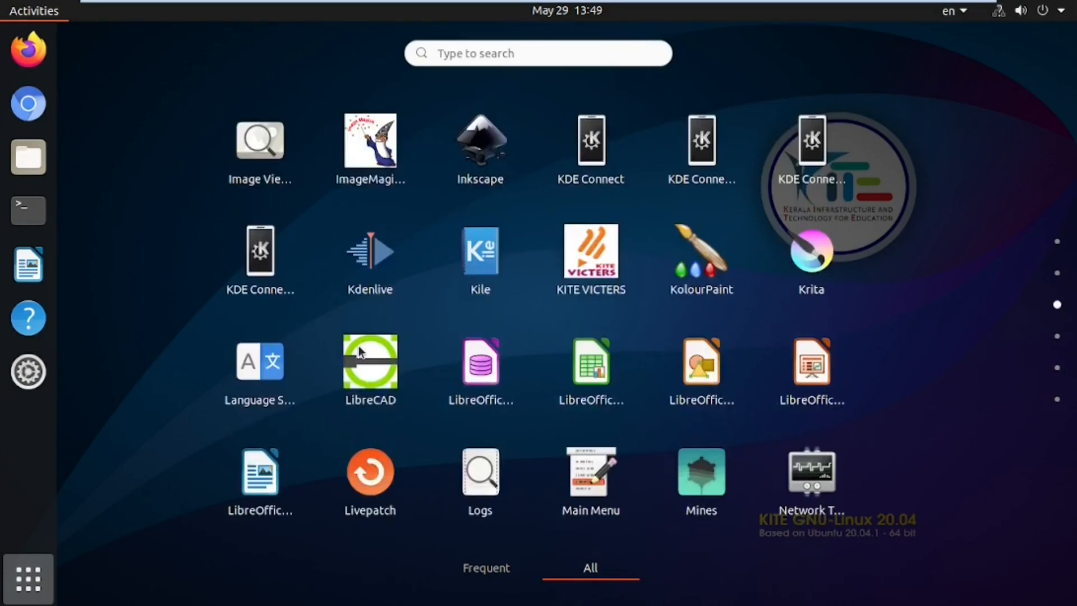
{"action": "scroll", "coordinate": [358, 346], "scroll_direction": "up", "scroll_amount": 1}
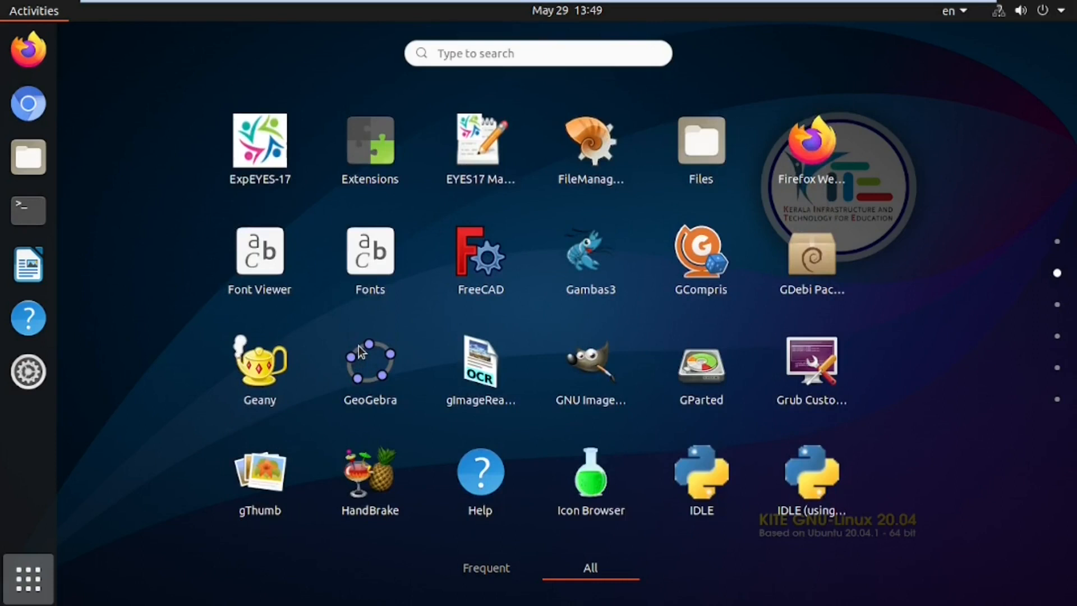
{"action": "scroll", "coordinate": [358, 345], "scroll_direction": "up", "scroll_amount": 1}
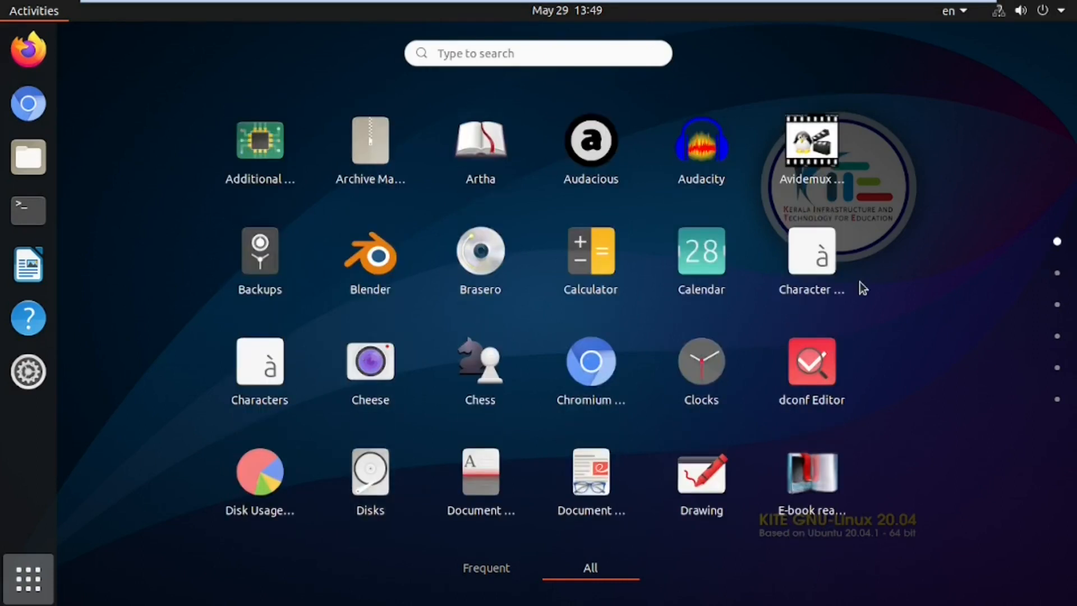
{"action": "left_click", "coordinate": [816, 161]}
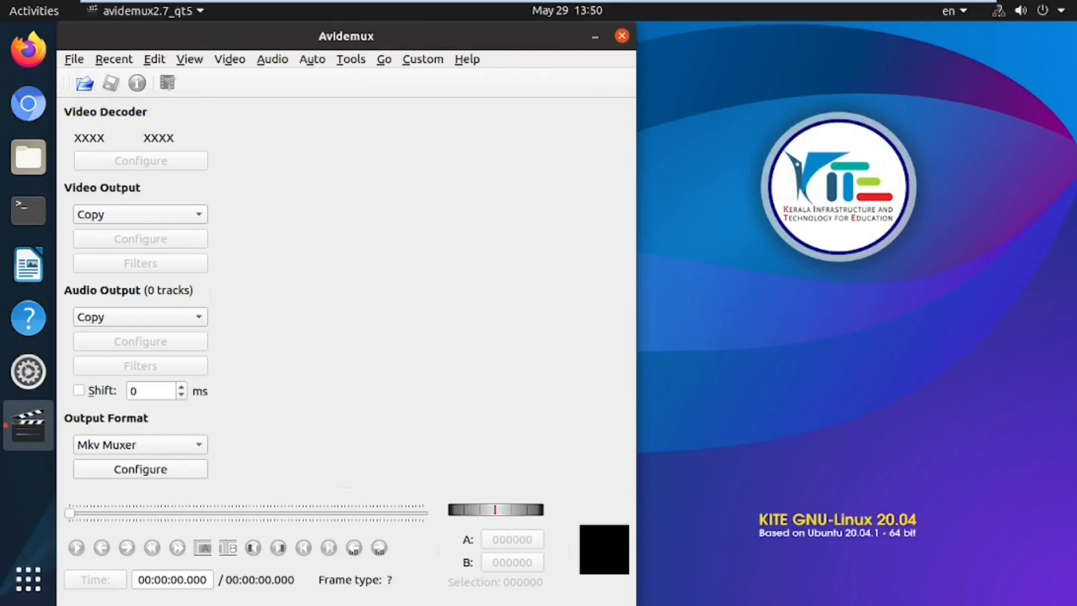
Step: Check Avidemux's Recent files menu, then close the empty Avidemux window
{"action": "left_click", "coordinate": [114, 60]}
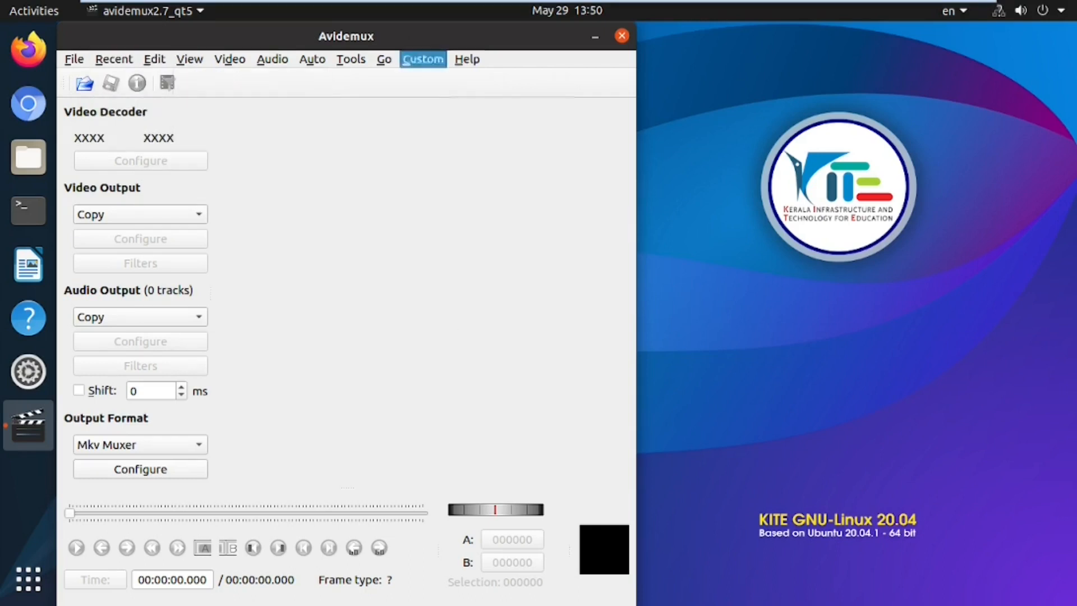
{"action": "left_click", "coordinate": [621, 36]}
{"action": "left_click", "coordinate": [621, 37]}
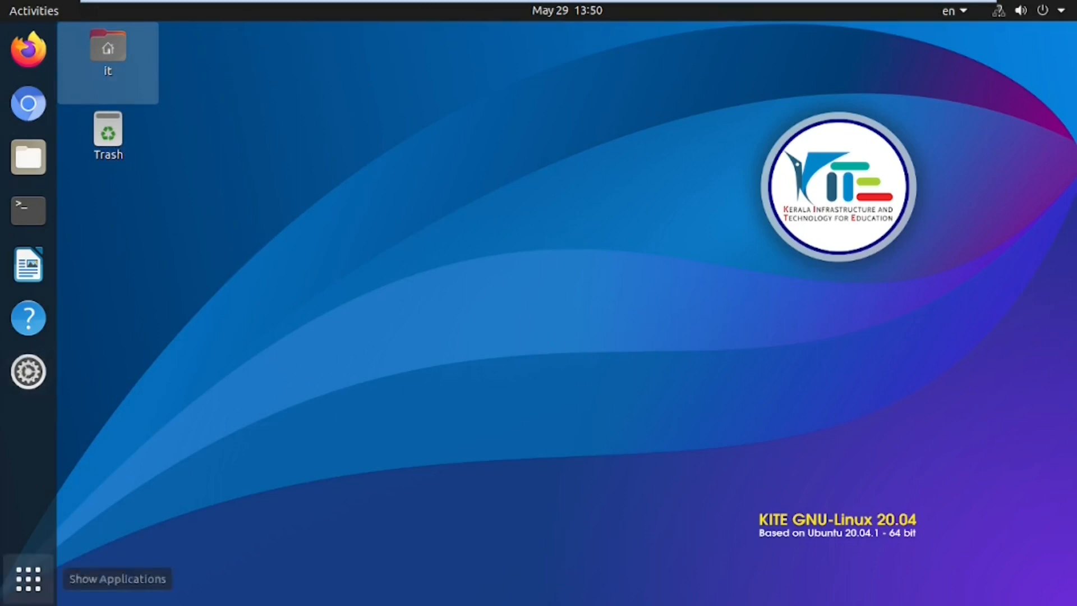
Step: Reopen the app grid, search for 'opl', and launch LibreOffice Writer
{"action": "left_click", "coordinate": [27, 589]}
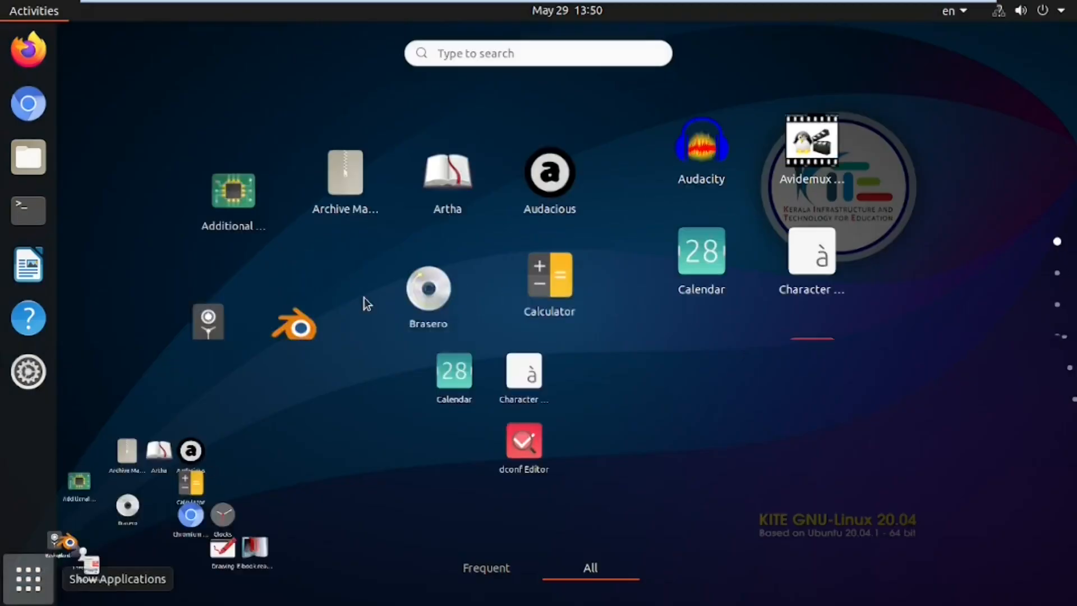
{"action": "scroll", "coordinate": [545, 154], "scroll_direction": "down", "scroll_amount": 2}
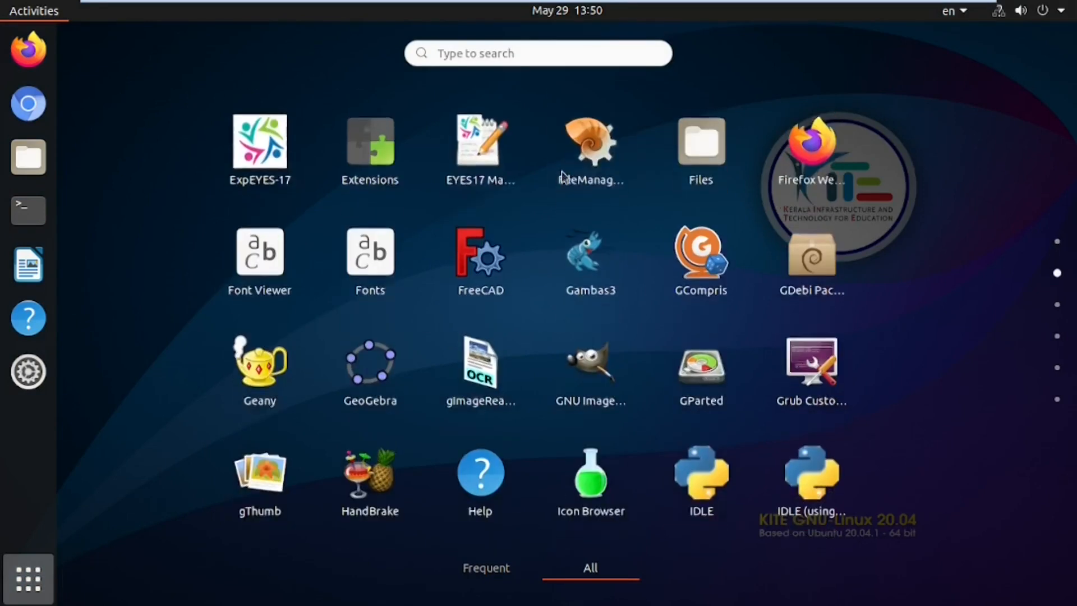
{"action": "scroll", "coordinate": [545, 153], "scroll_direction": "up", "scroll_amount": 1}
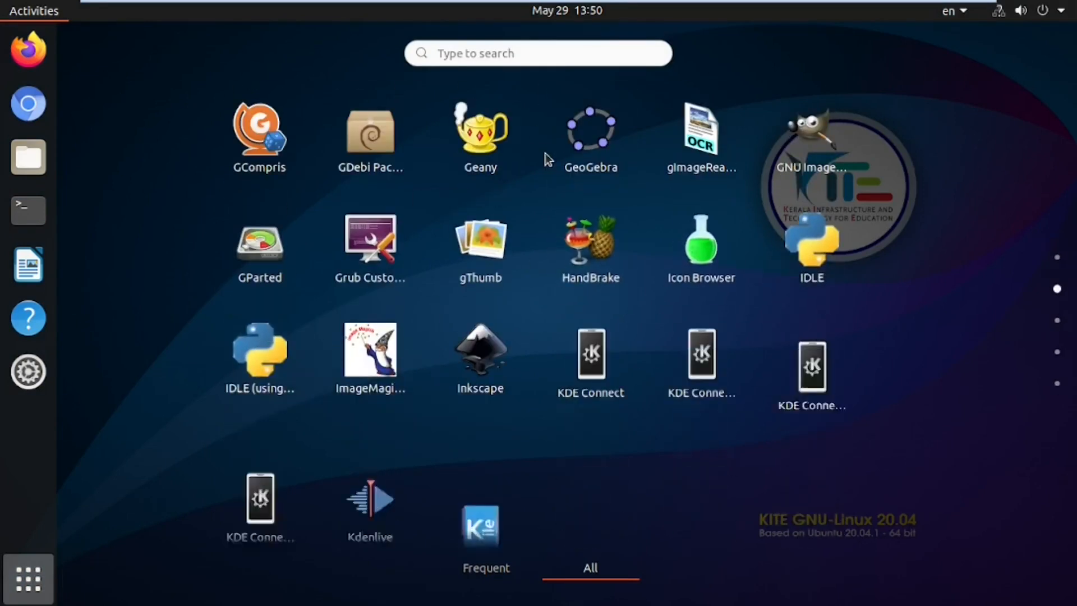
{"action": "left_click", "coordinate": [504, 46]}
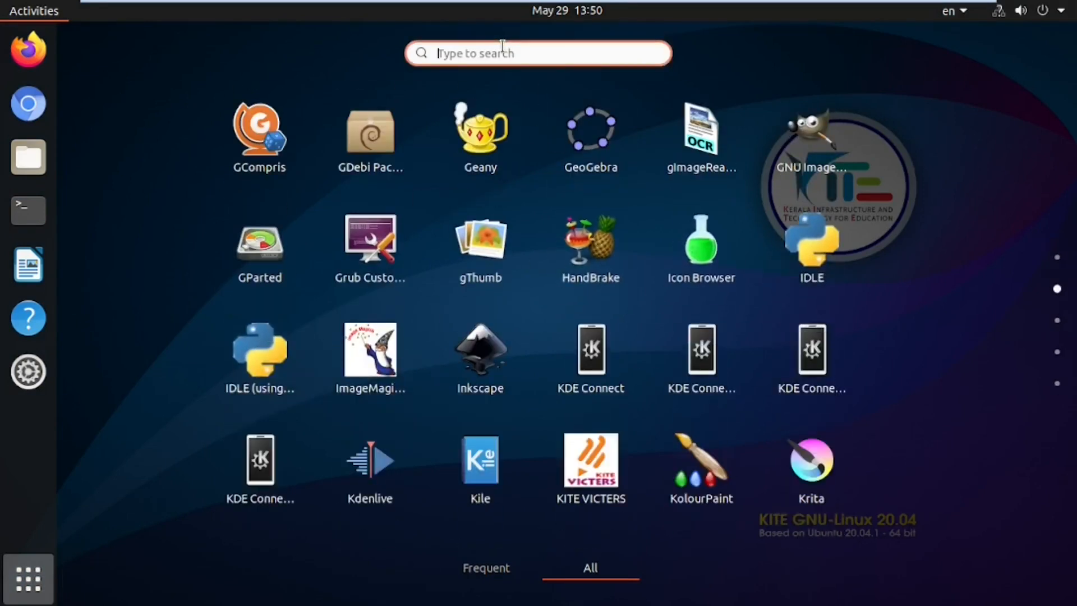
{"action": "type", "text": "opl"}
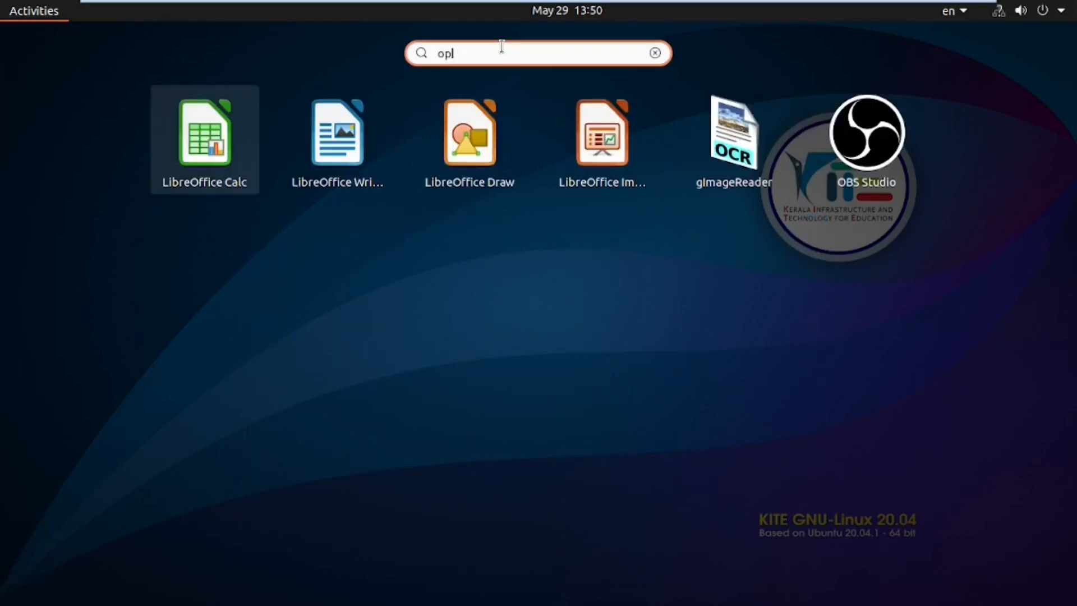
{"action": "left_click", "coordinate": [337, 134]}
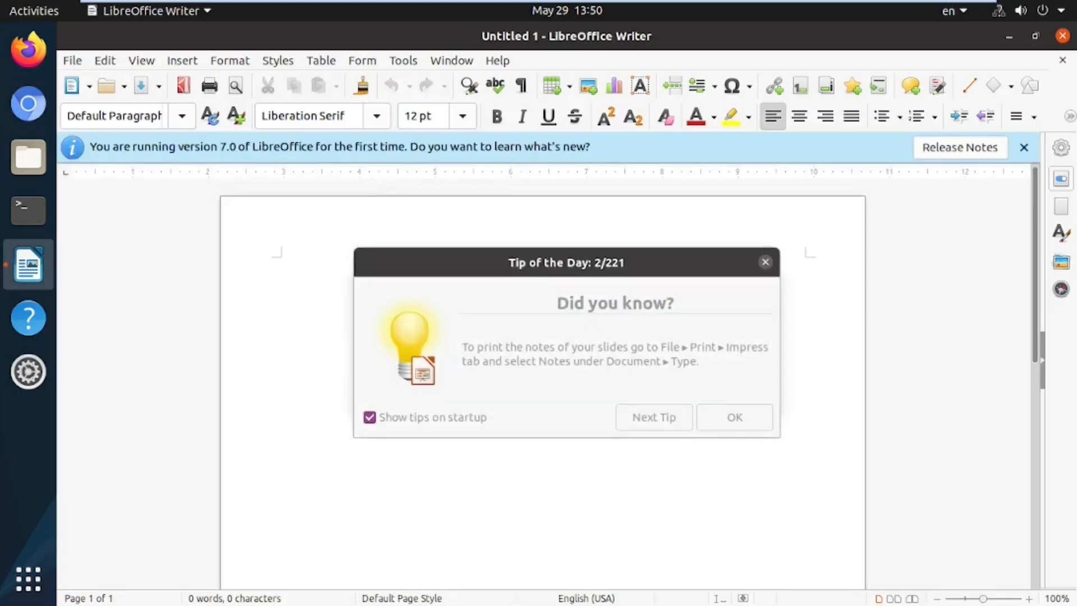
Step: Dismiss Writer's notices, type 'kll', and close the document with Don't Save
{"action": "left_click", "coordinate": [759, 415]}
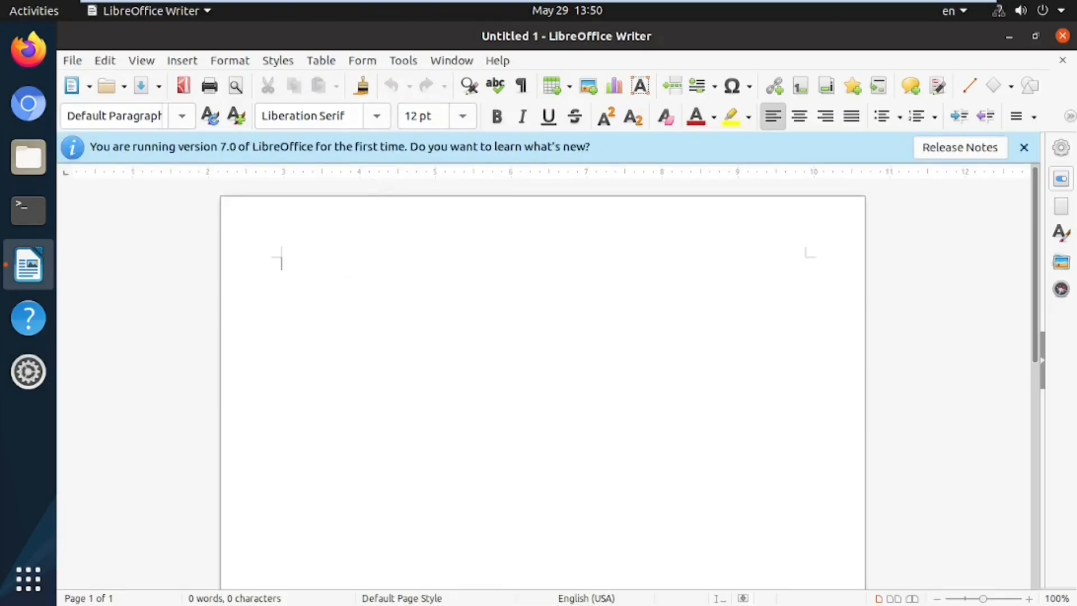
{"action": "left_click", "coordinate": [1023, 147]}
{"action": "type", "text": "kll"}
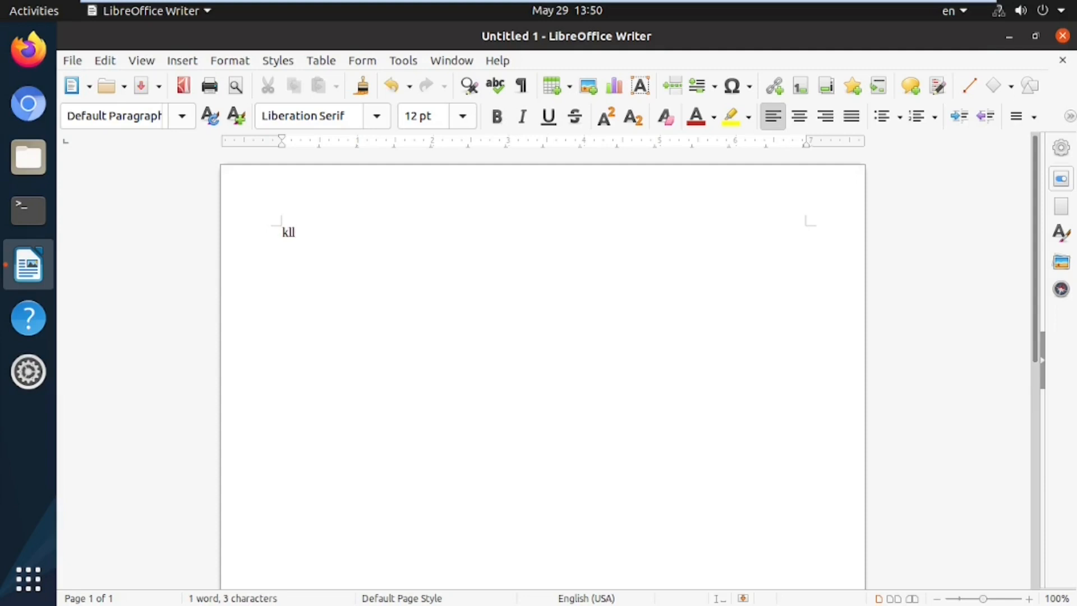
{"action": "left_click", "coordinate": [1062, 35]}
{"action": "left_click", "coordinate": [451, 365]}
{"action": "left_click", "coordinate": [1044, 16]}
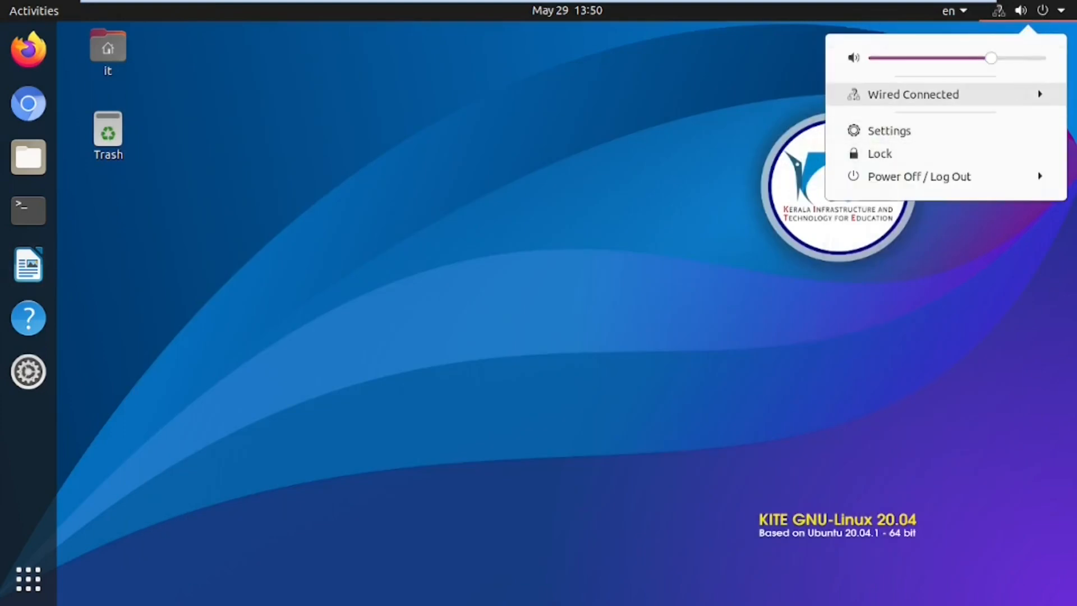
Step: Power off the KITE guest through the Power Off / Log Out options and confirm
{"action": "left_click", "coordinate": [1045, 183]}
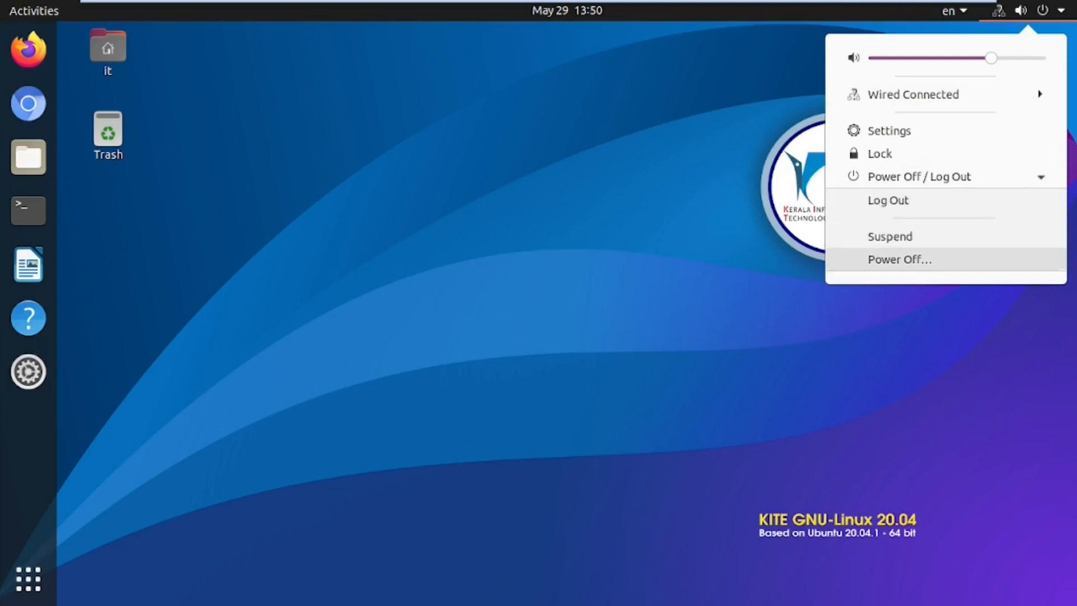
{"action": "left_click", "coordinate": [910, 259]}
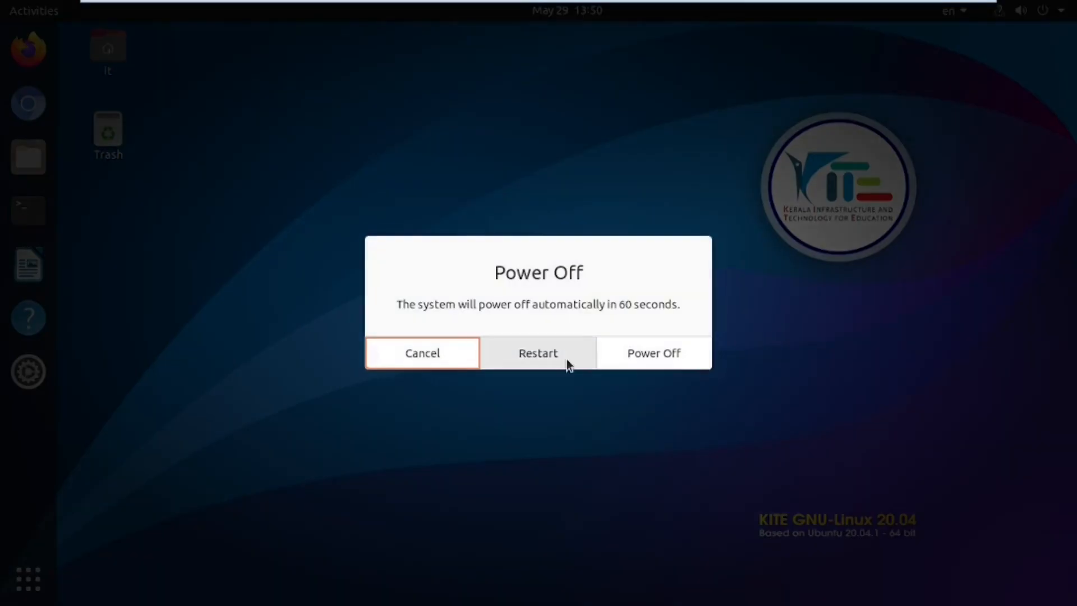
{"action": "left_click", "coordinate": [647, 355]}
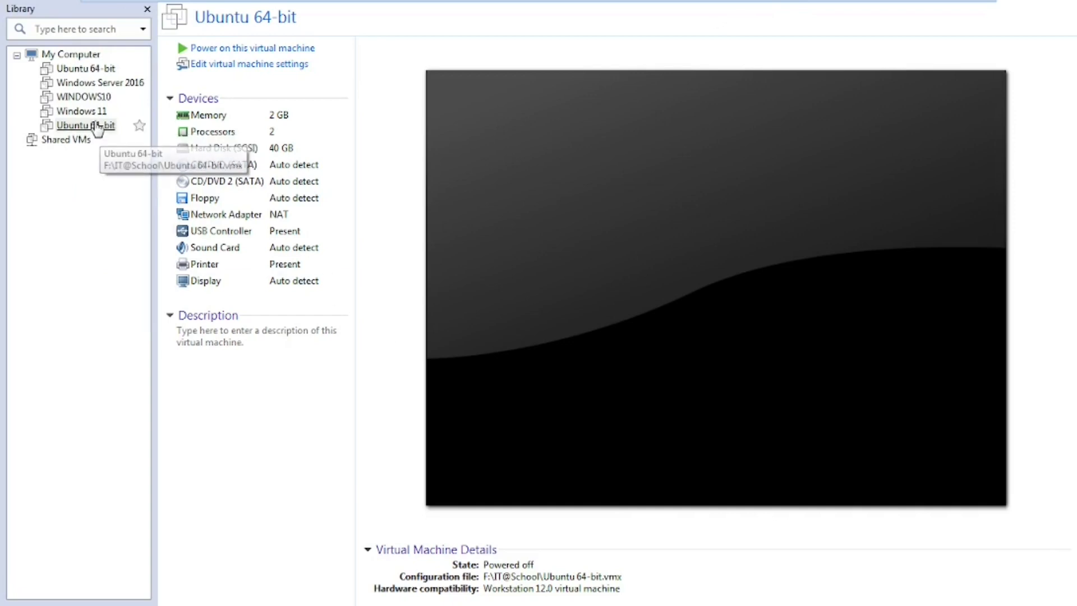
Step: Change the virtual machine name to IT@School in the settings' Options tab and save
{"action": "left_click", "coordinate": [244, 65]}
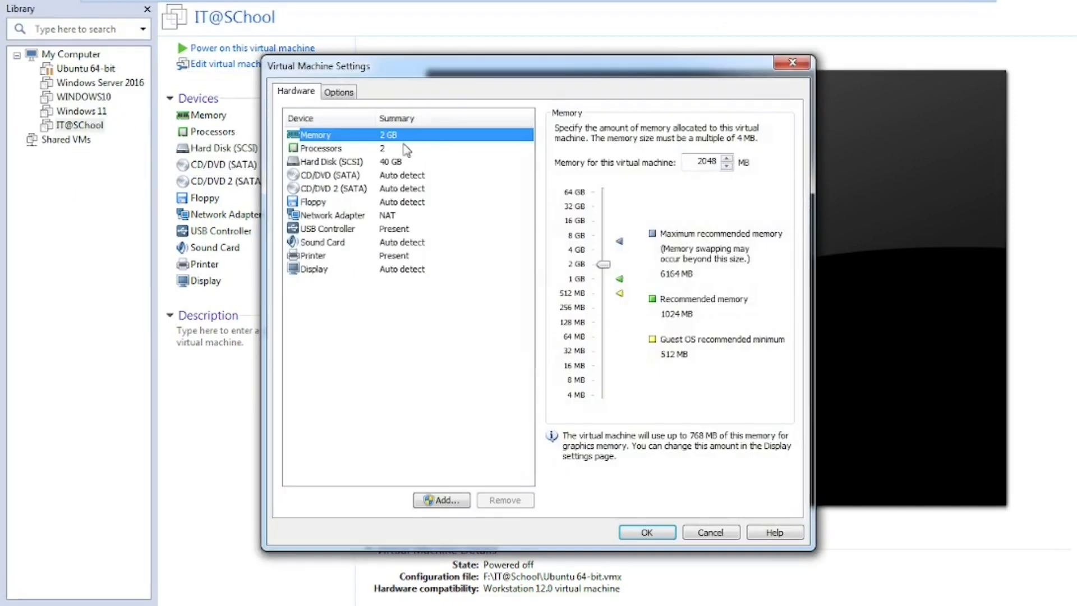
{"action": "left_click", "coordinate": [348, 92]}
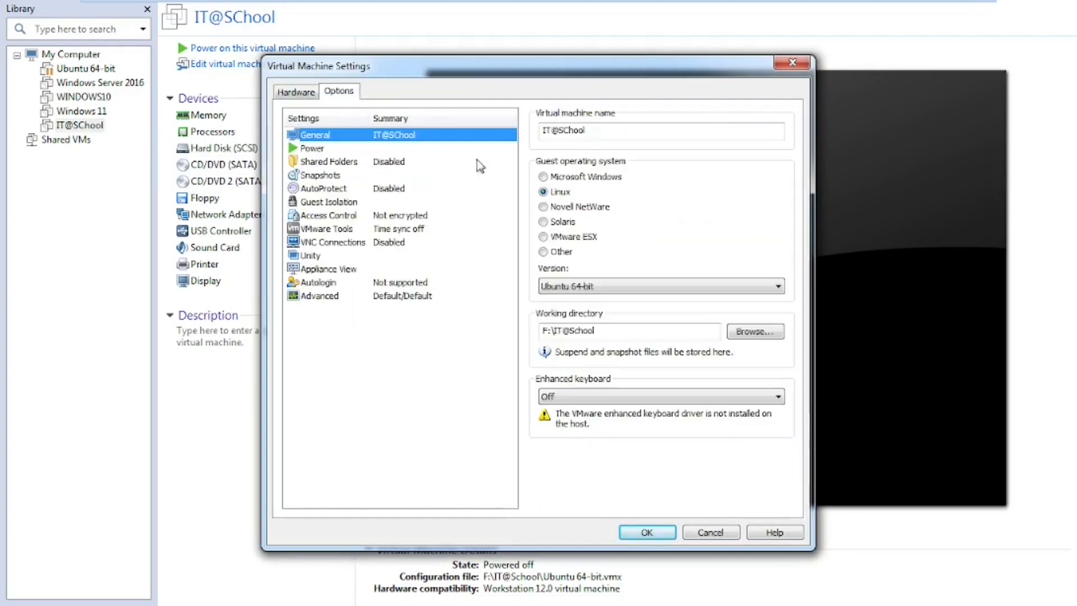
{"action": "left_click", "coordinate": [595, 128]}
{"action": "key", "text": "BackSpace"}
{"action": "key", "text": "BackSpace"}
{"action": "key", "text": "BackSpace"}
{"action": "key", "text": "BackSpace"}
{"action": "key", "text": "BackSpace"}
{"action": "type", "text": "chool"}
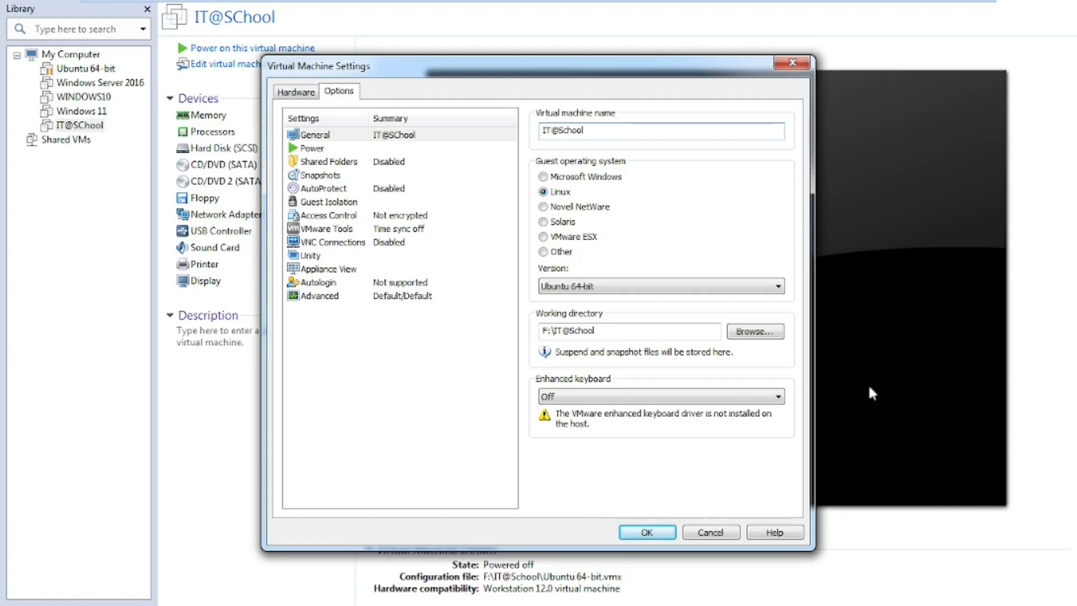
{"action": "left_click", "coordinate": [645, 530]}
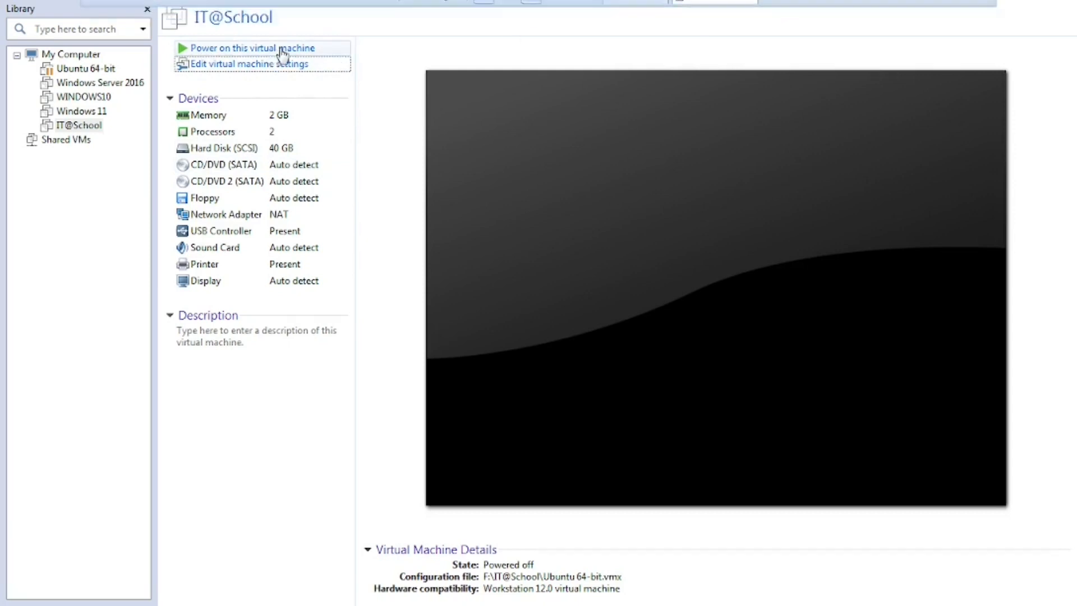
Step: Restart VMware Workstation from its desktop shortcut and select the IT@School virtual machine
{"action": "left_click", "coordinate": [982, 11]}
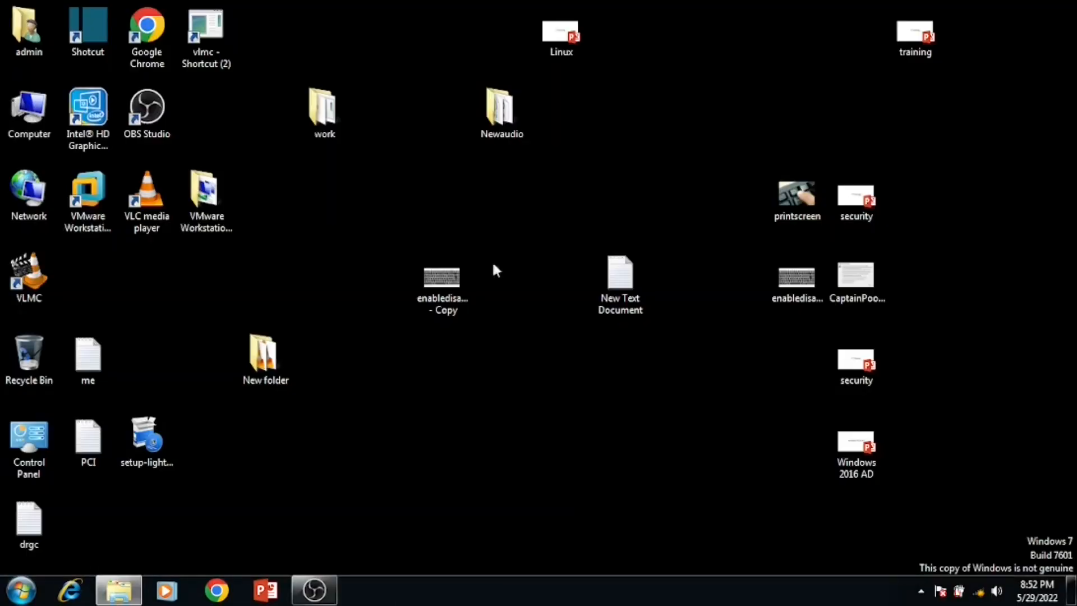
{"action": "left_click", "coordinate": [90, 230]}
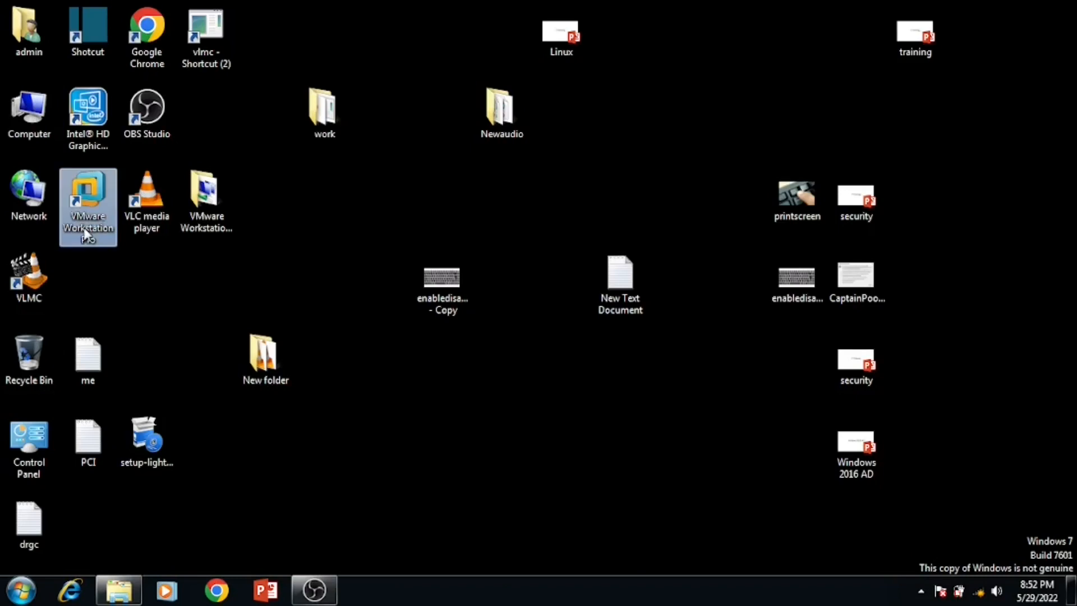
{"action": "double_click", "coordinate": [83, 223]}
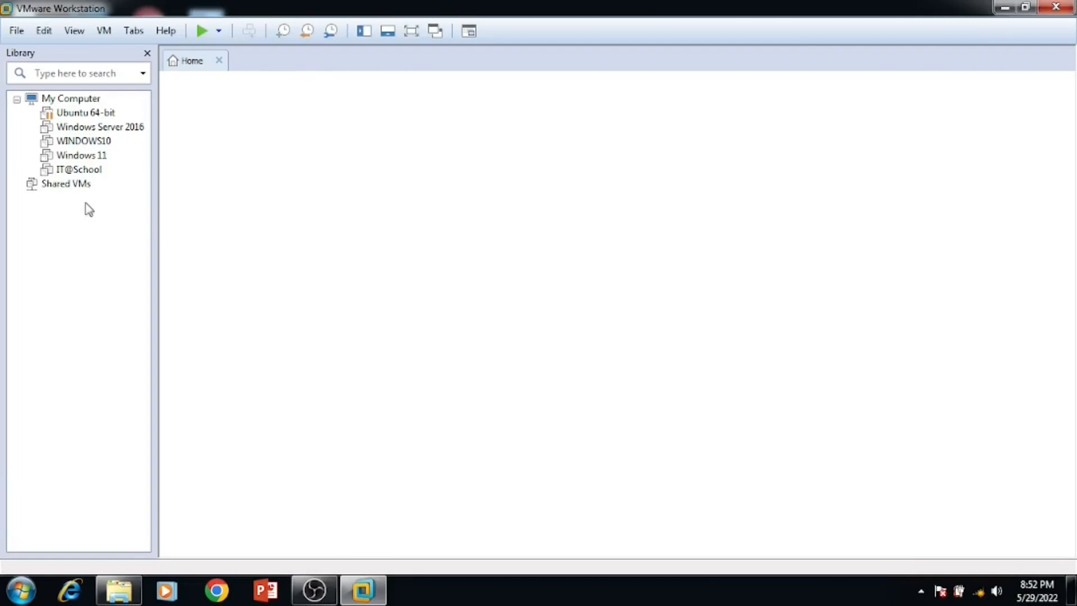
{"action": "left_click", "coordinate": [69, 171]}
{"action": "left_click", "coordinate": [69, 171]}
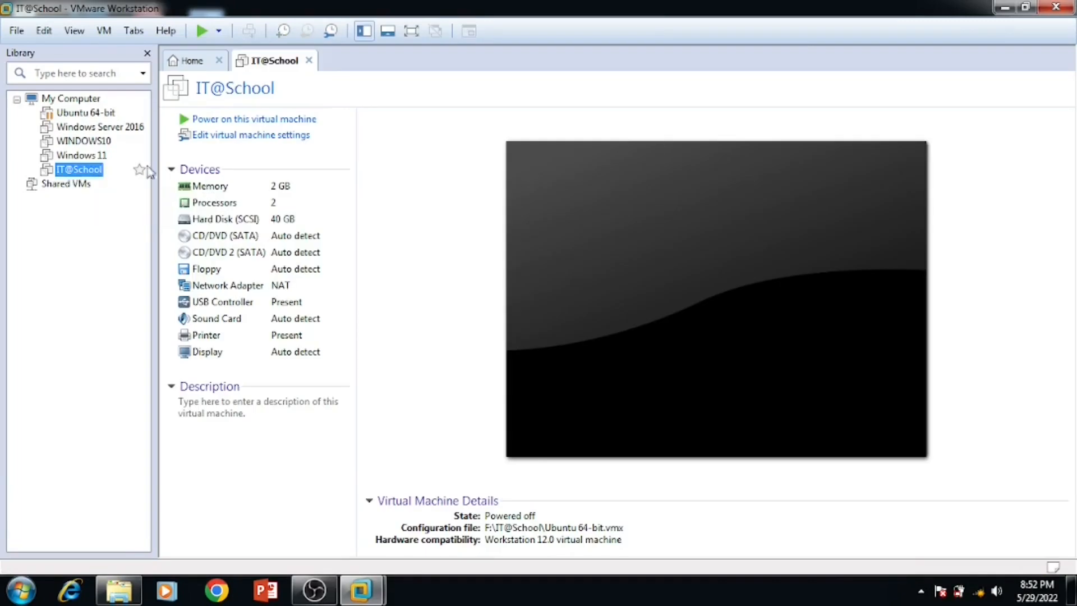
Step: Power on IT@School, keep the missing drive connecting, and suppress the removable-devices hint
{"action": "left_click", "coordinate": [236, 120]}
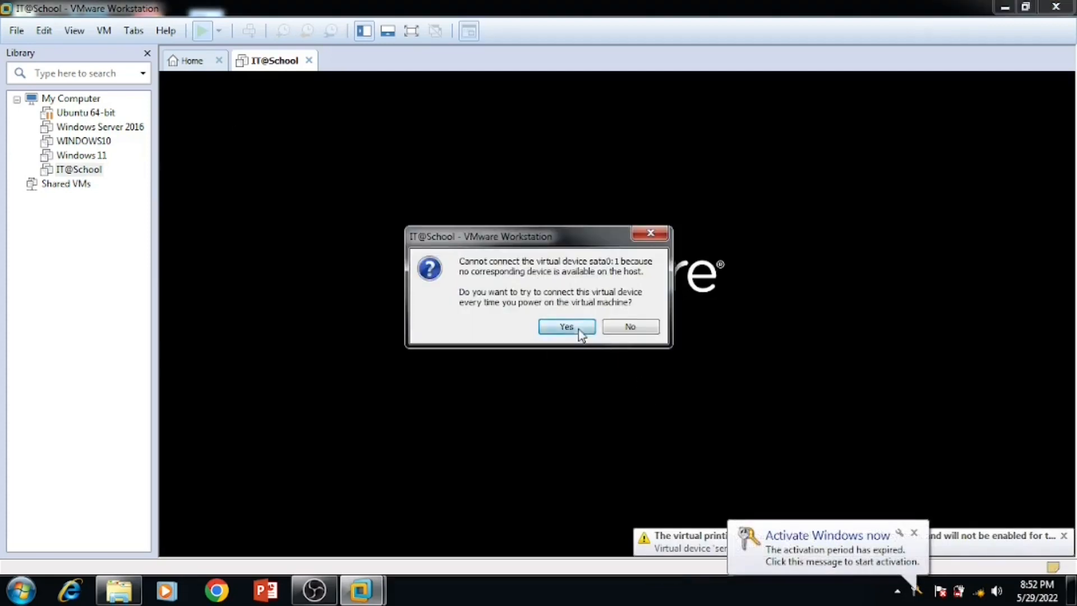
{"action": "left_click", "coordinate": [567, 326]}
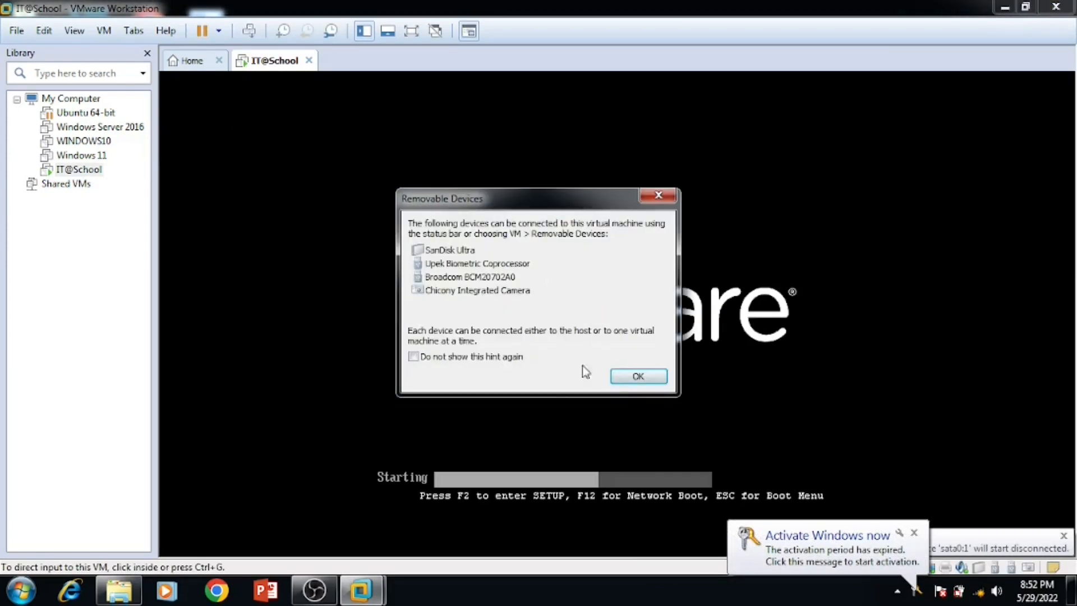
{"action": "left_click", "coordinate": [478, 356]}
{"action": "left_click", "coordinate": [638, 377]}
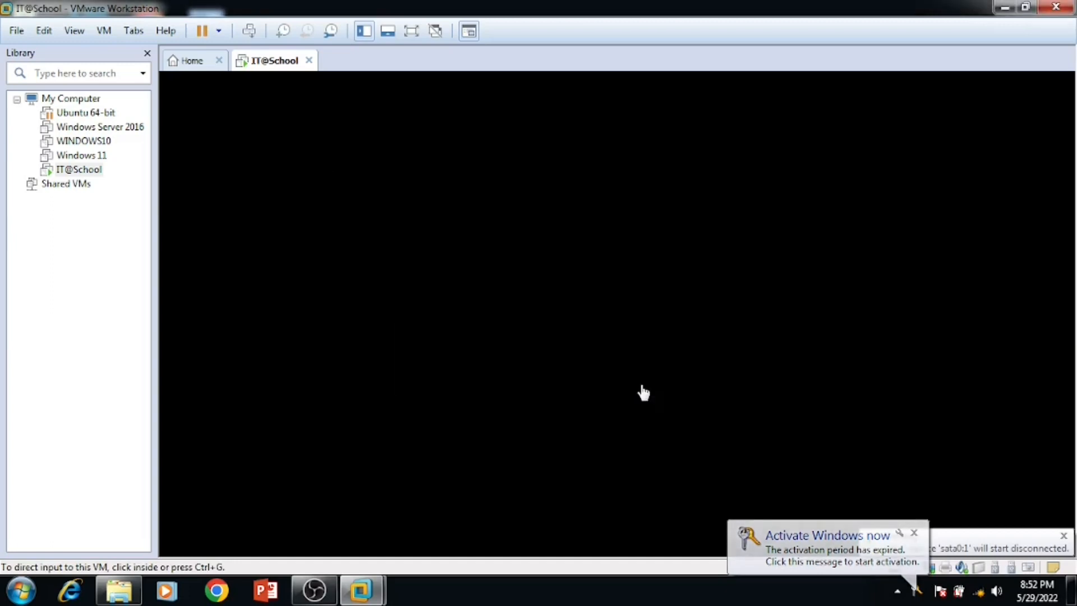
{"action": "left_click", "coordinate": [411, 32]}
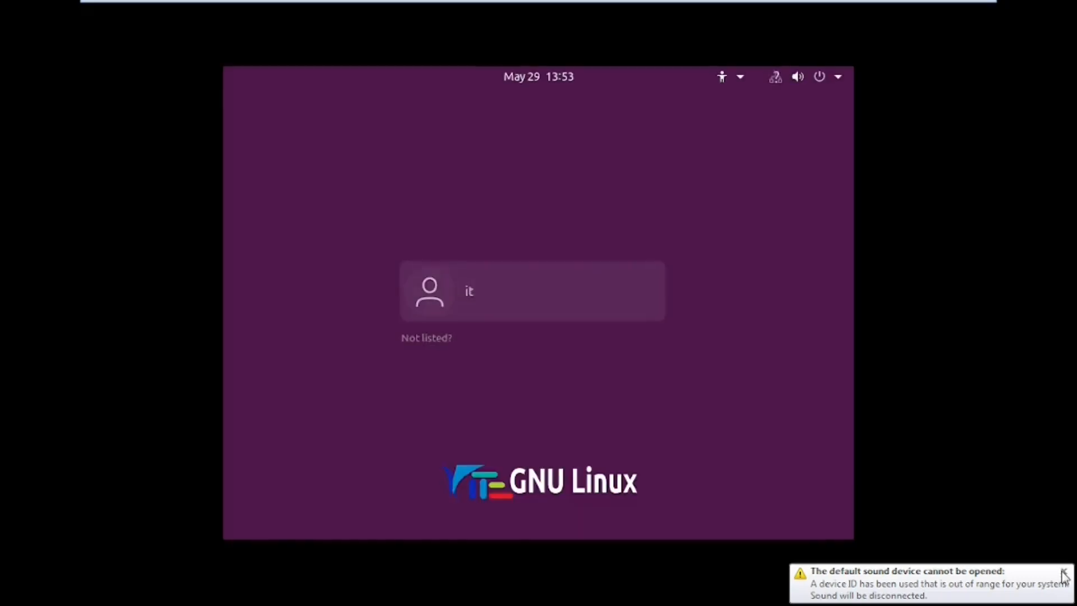
Step: Log in to KITE GNU/Linux as the listed user with the account password
{"action": "left_click", "coordinate": [422, 292]}
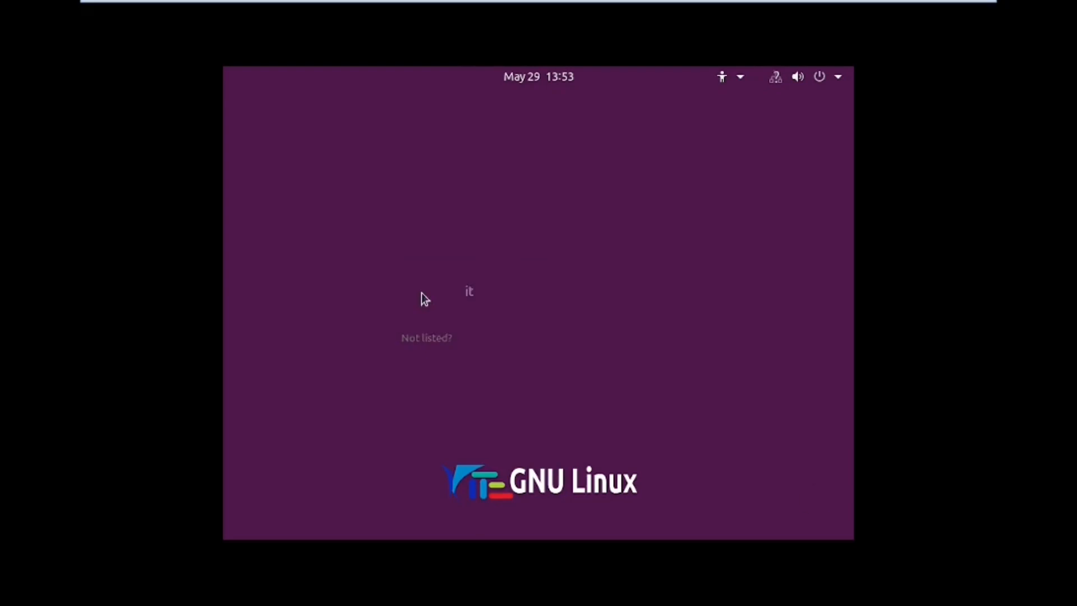
{"action": "type", "text": "••"}
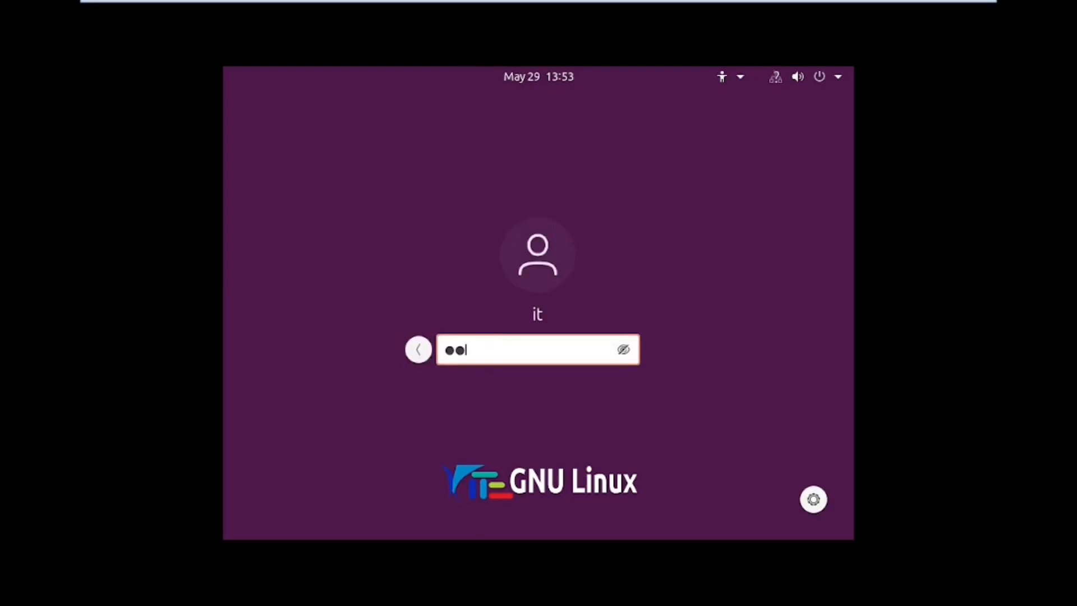
{"action": "left_click", "coordinate": [423, 349]}
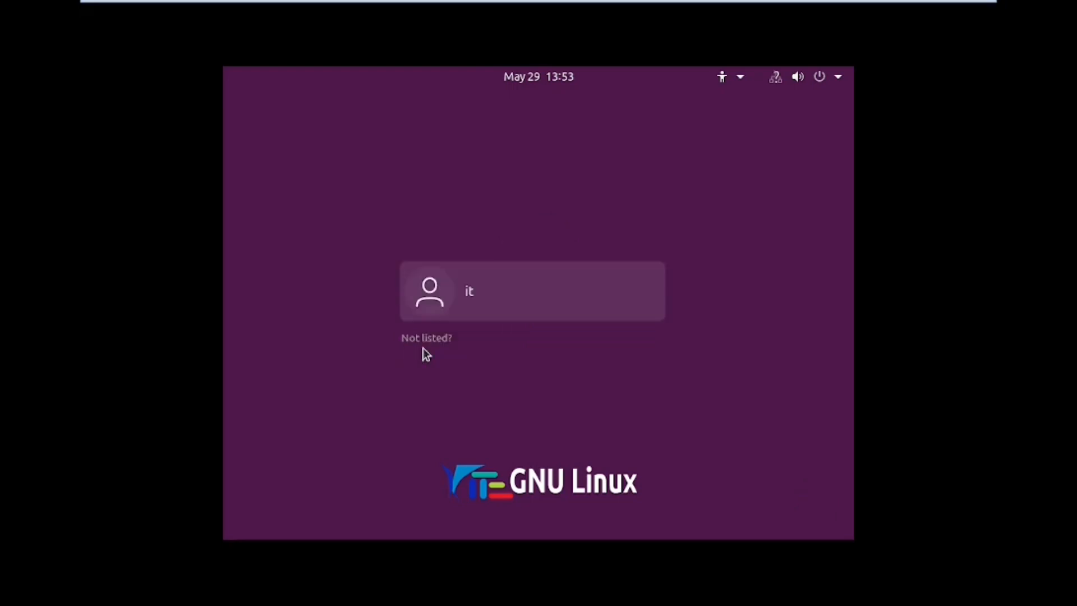
{"action": "left_click", "coordinate": [466, 299]}
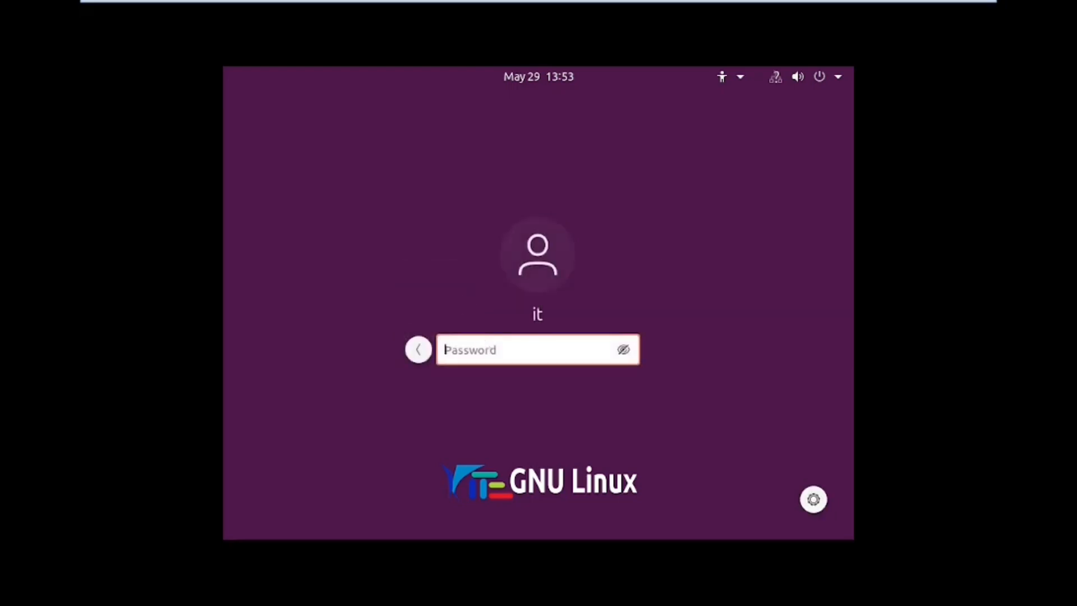
{"action": "type", "text": "1"}
{"action": "key", "text": "Return"}
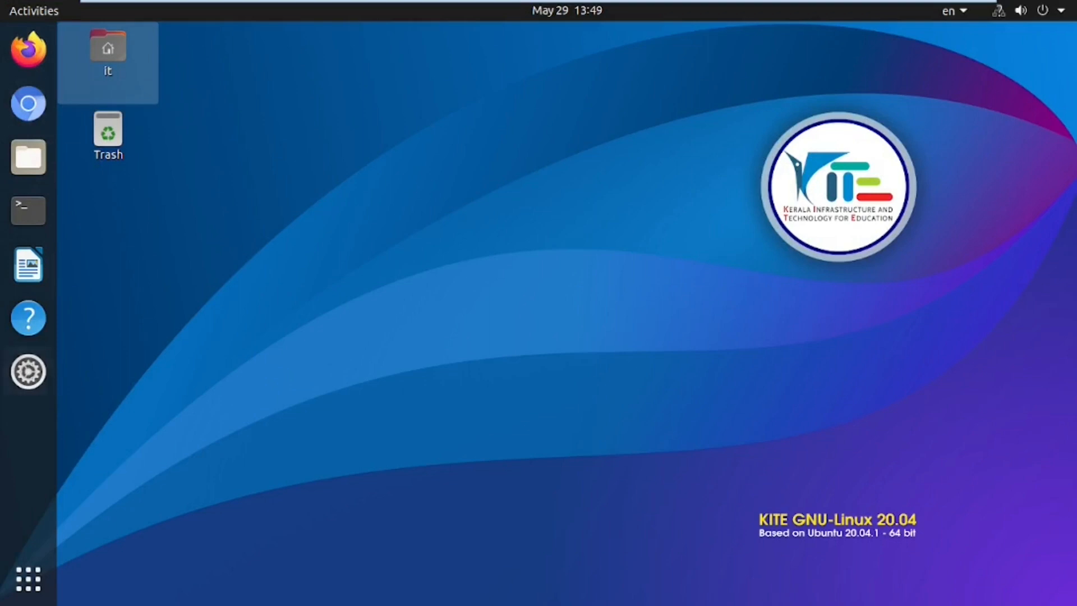
Step: Open the All applications grid and browse its pages to the OBS Studio–SMPlayer set
{"action": "left_click", "coordinate": [29, 580]}
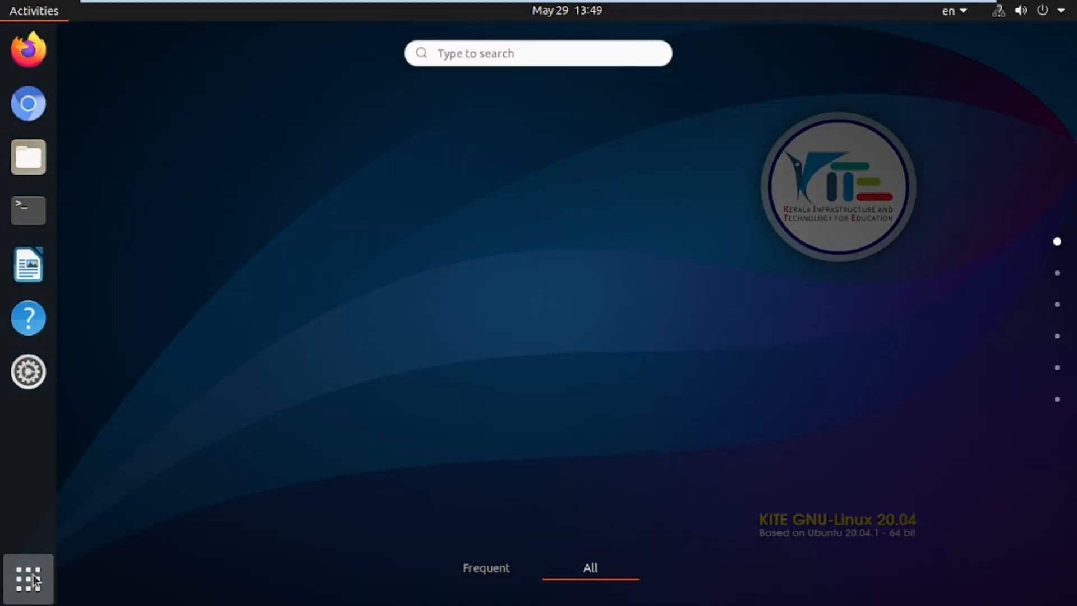
{"action": "scroll", "coordinate": [543, 257], "scroll_direction": "down", "scroll_amount": 3}
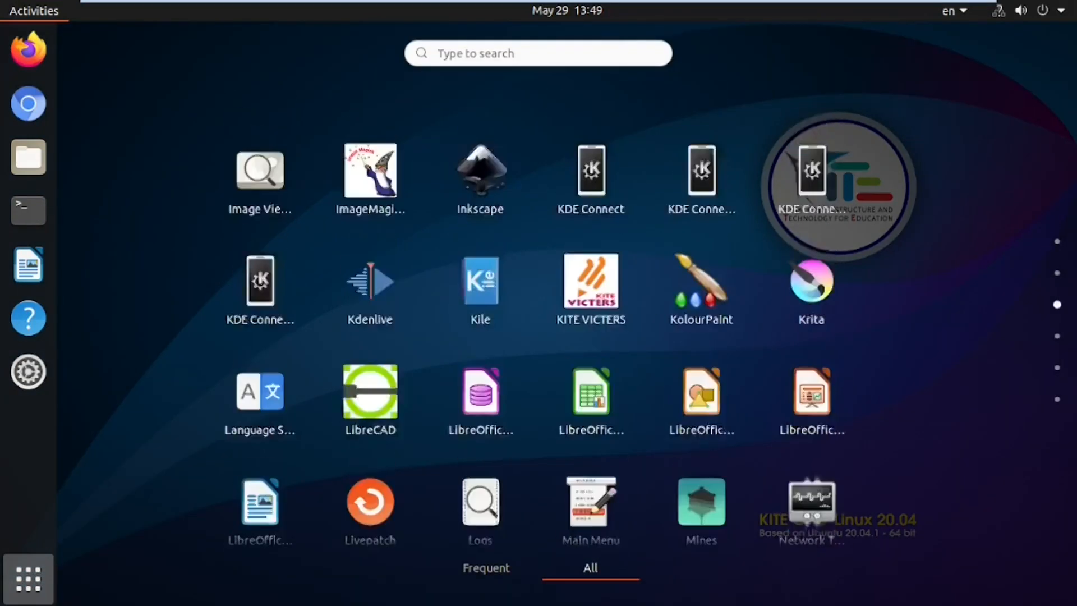
{"action": "scroll", "coordinate": [543, 257], "scroll_direction": "up", "scroll_amount": 1}
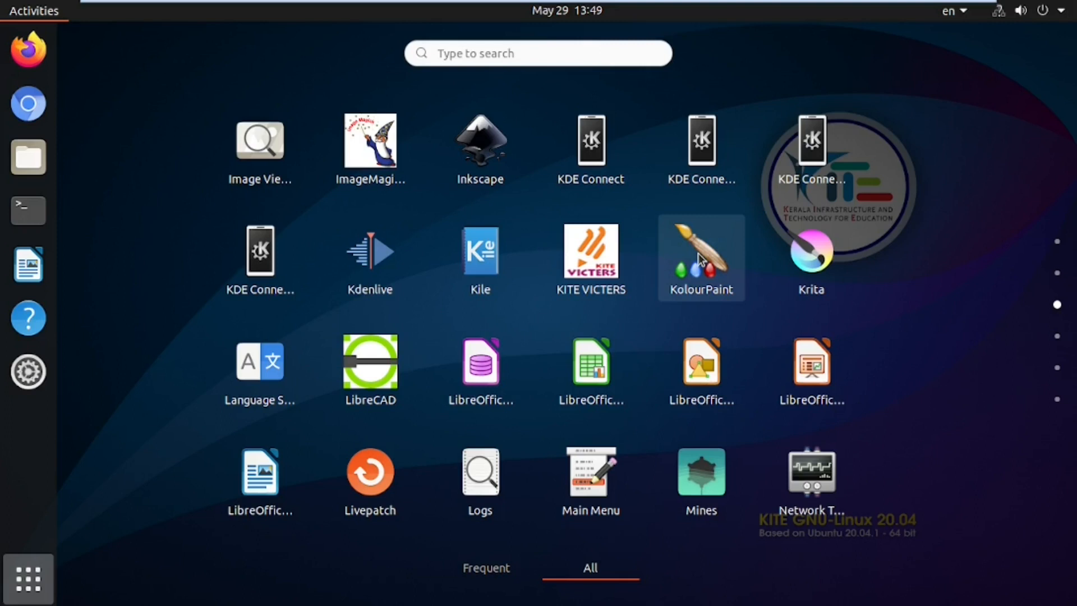
{"action": "scroll", "coordinate": [698, 253], "scroll_direction": "down", "scroll_amount": 1}
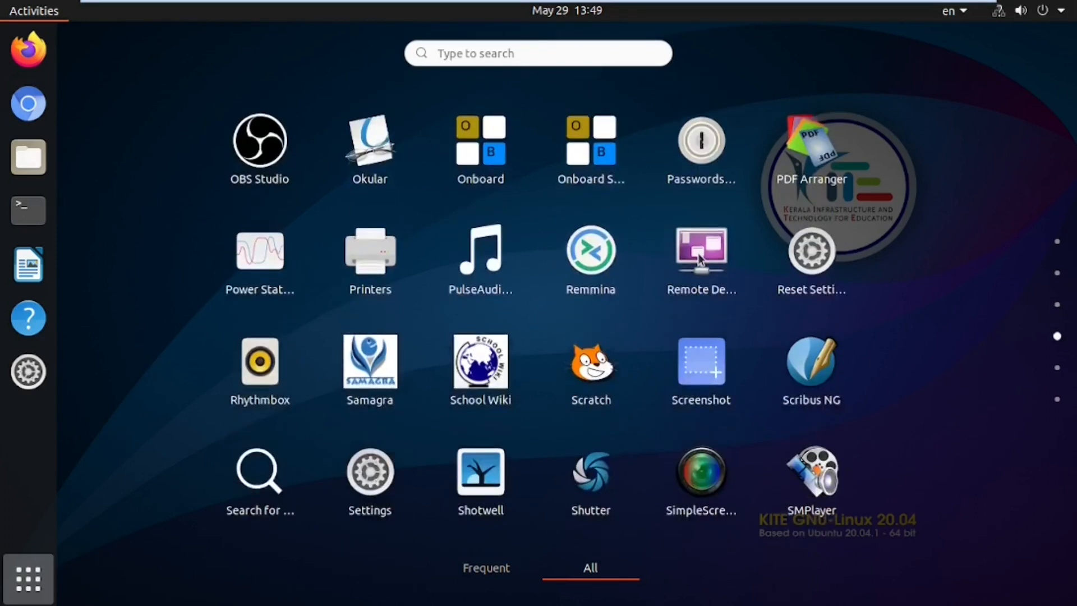